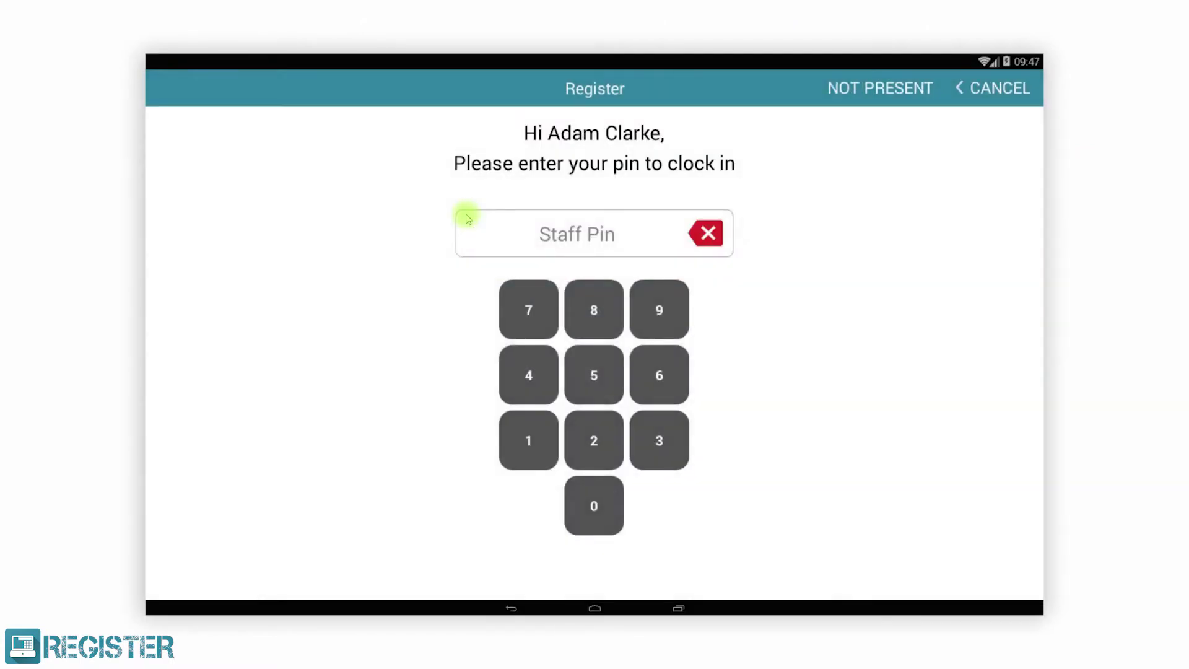
# Clock the staff member in with their PIN on the keypad
pyautogui.click(529, 428)
pyautogui.click(592, 445)
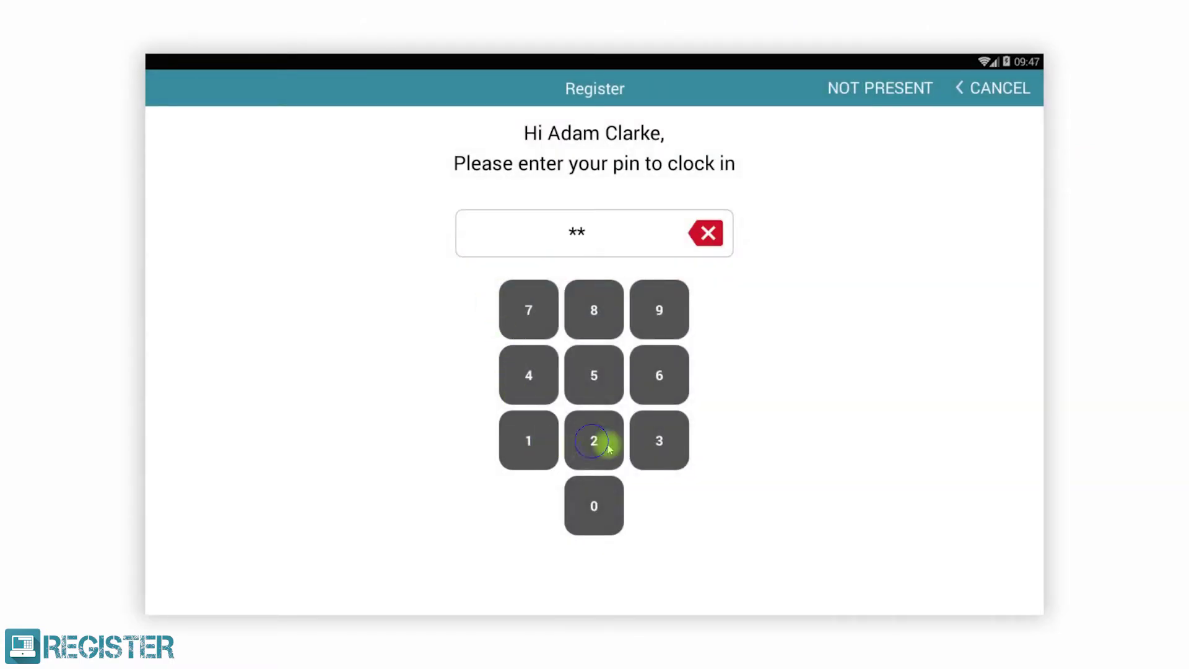
pyautogui.click(658, 444)
pyautogui.click(533, 378)
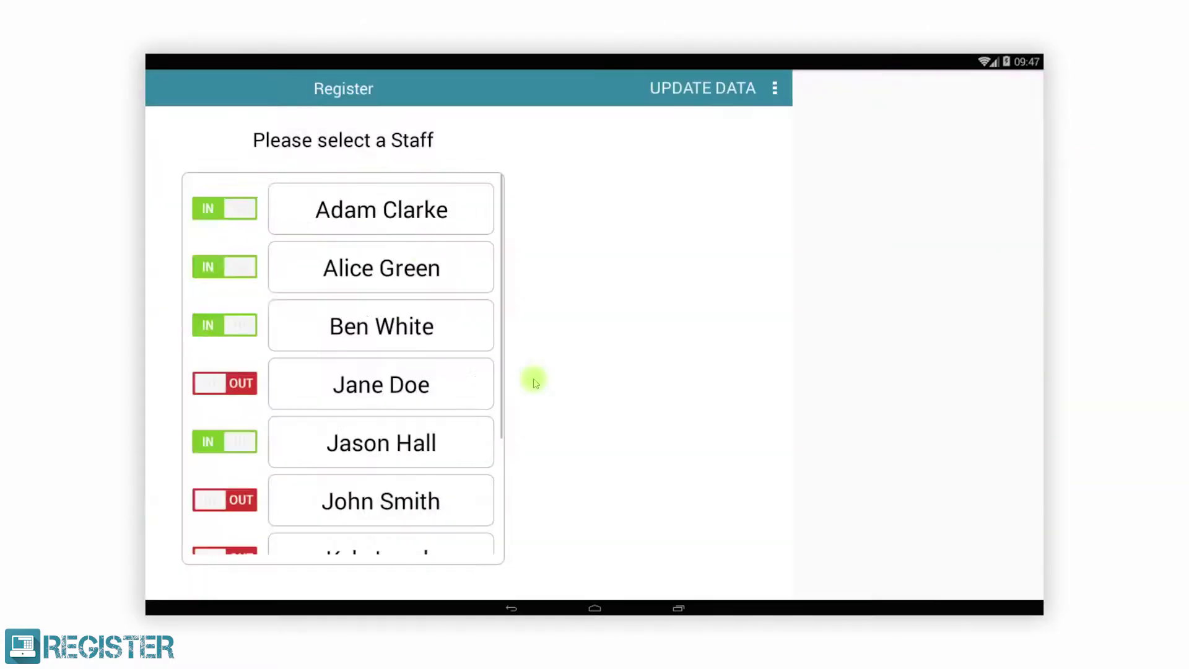
# Enter a £150.00 cash drawer float and start the trading day
pyautogui.click(587, 363)
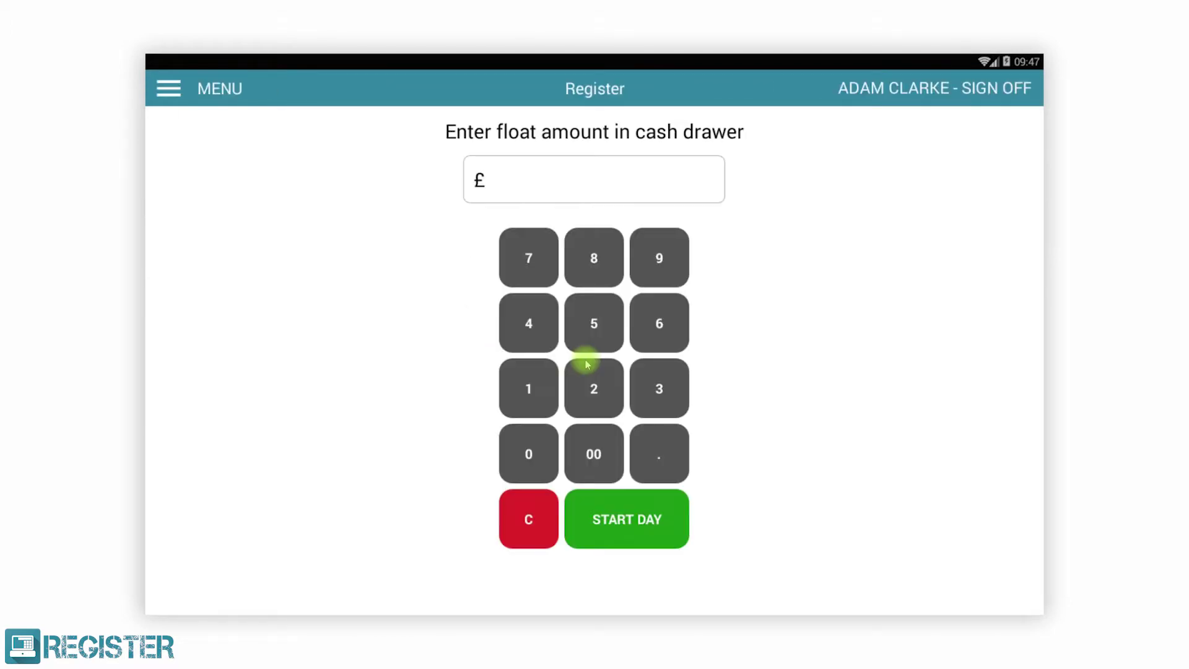
pyautogui.click(526, 382)
pyautogui.click(575, 343)
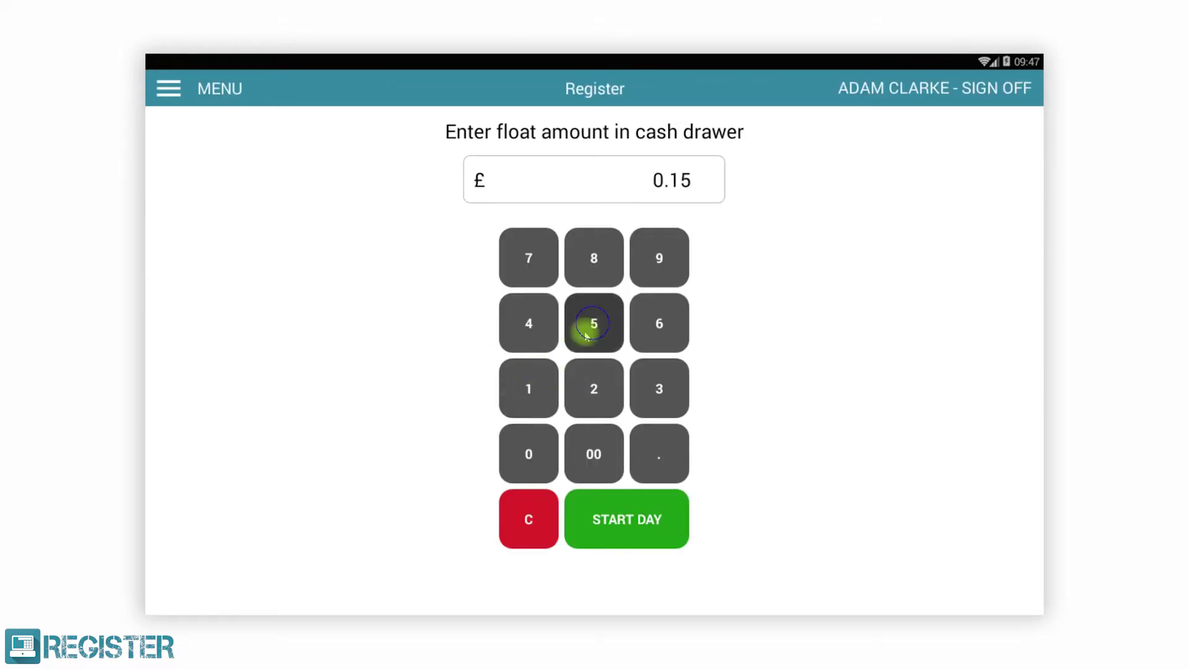
pyautogui.click(531, 448)
pyautogui.click(602, 463)
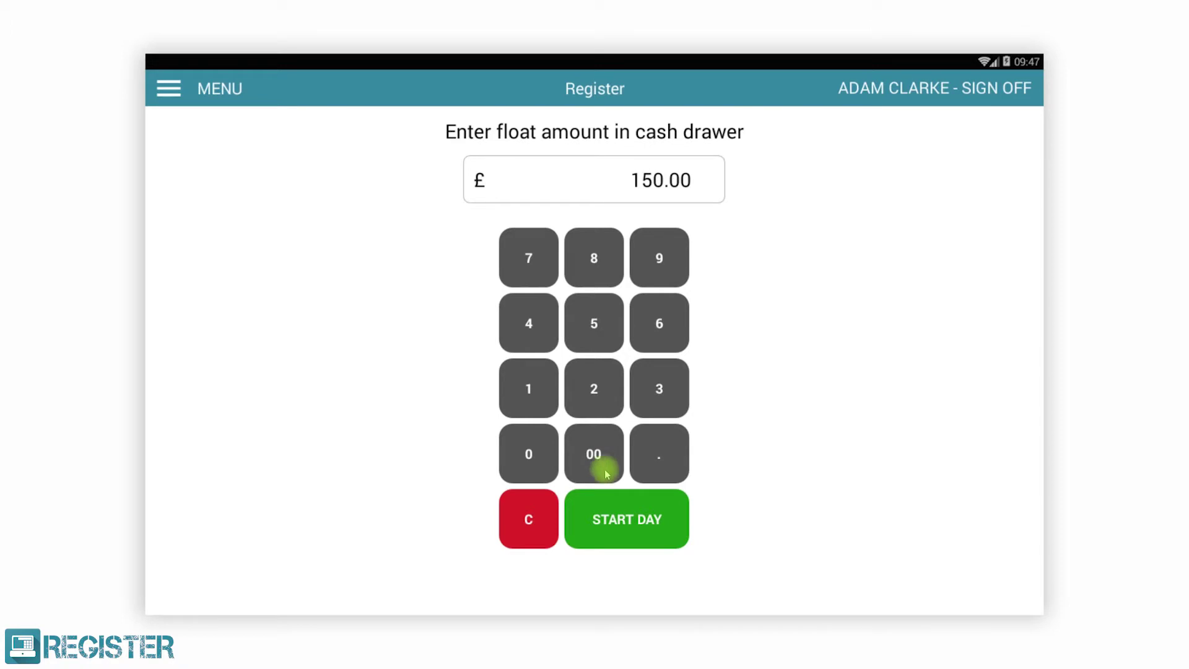
pyautogui.click(638, 540)
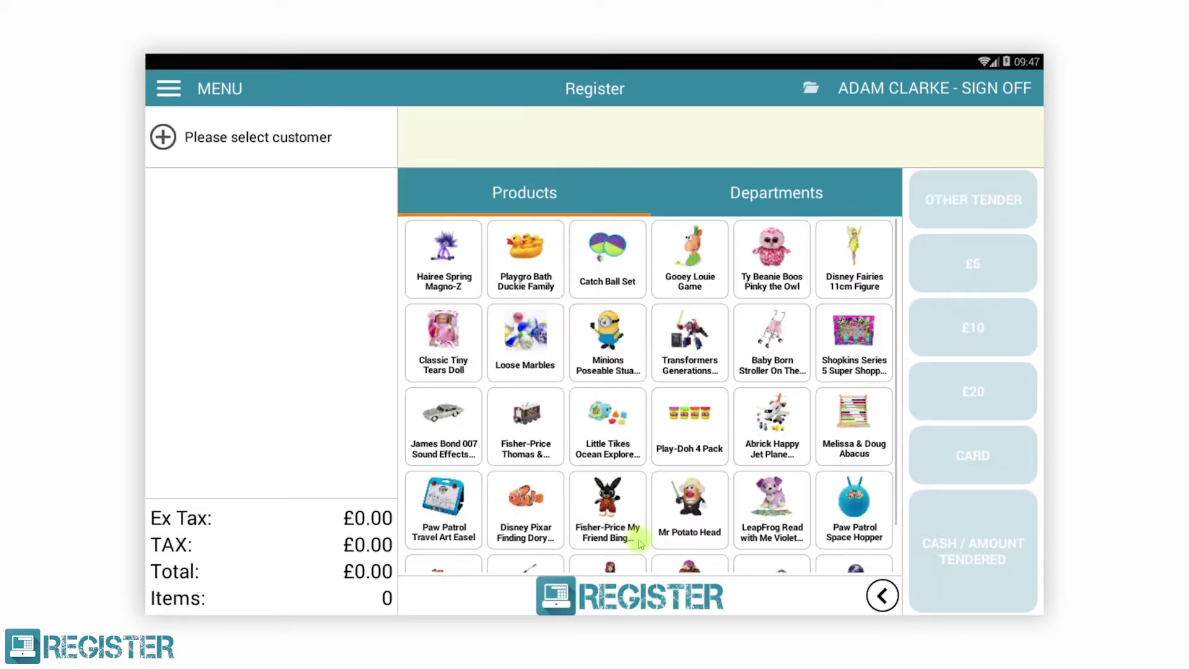
# Add a Hairee Spring Magno-Z and three Ty Beanie Boos Pinky the Owl to the sale
pyautogui.click(451, 263)
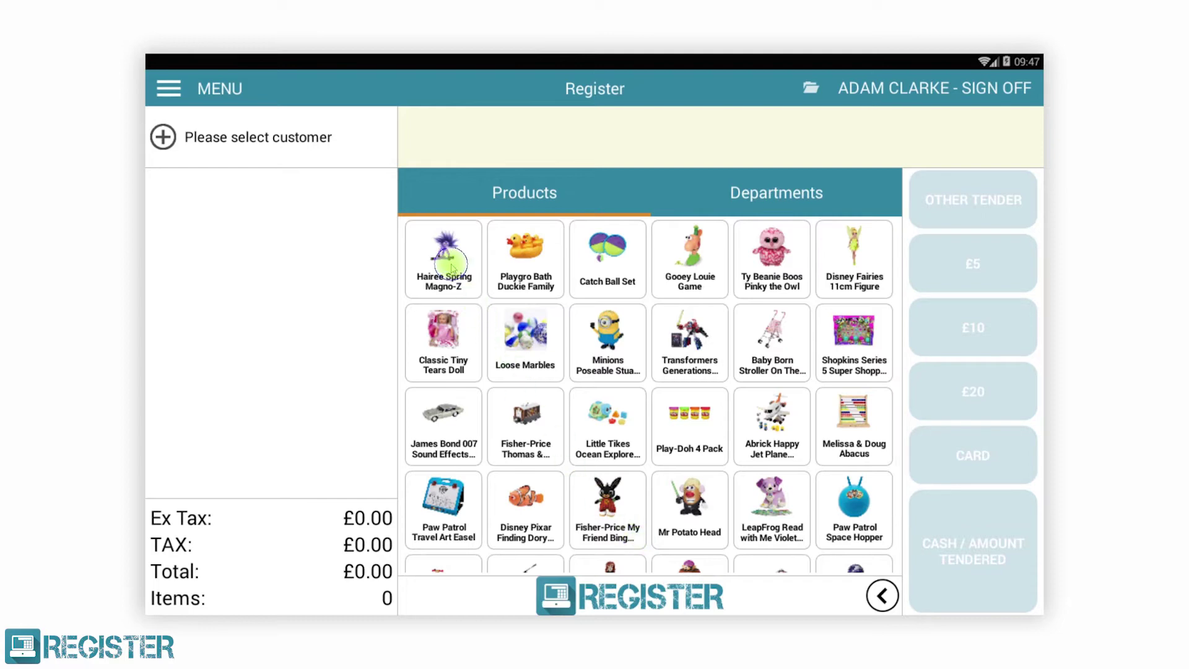
pyautogui.click(884, 597)
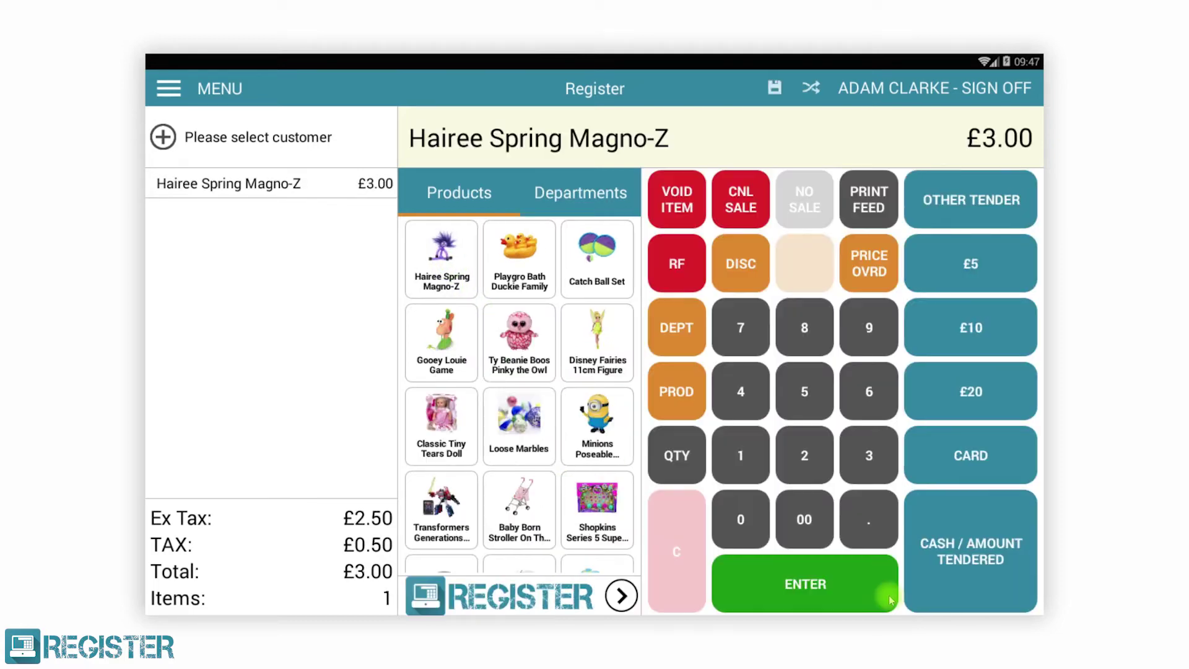
pyautogui.click(677, 456)
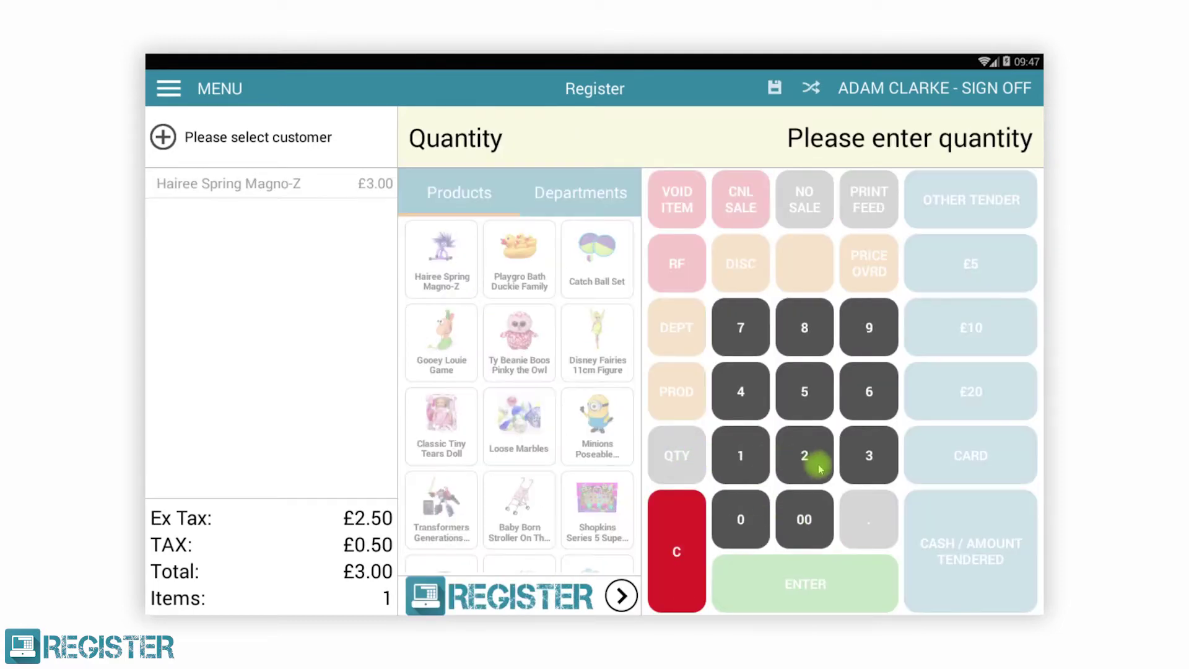
pyautogui.click(882, 455)
pyautogui.click(523, 345)
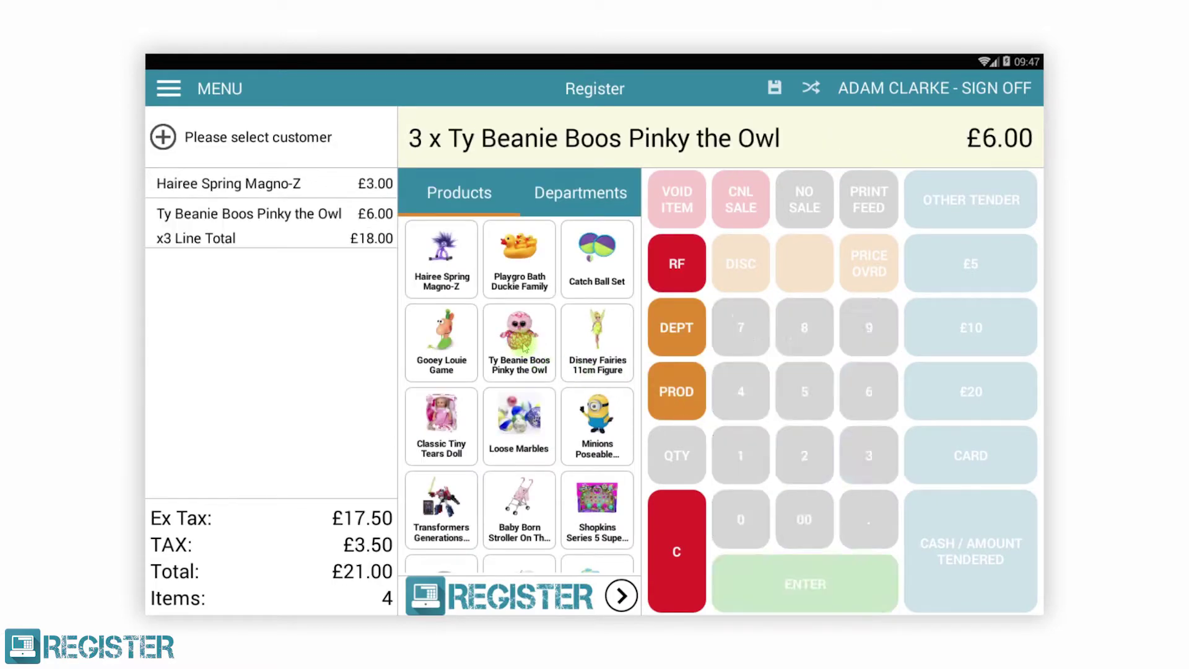
# Add a Disney Fairies 11cm Figure, void it, then pick Loose Marbles sold by weight
pyautogui.click(598, 342)
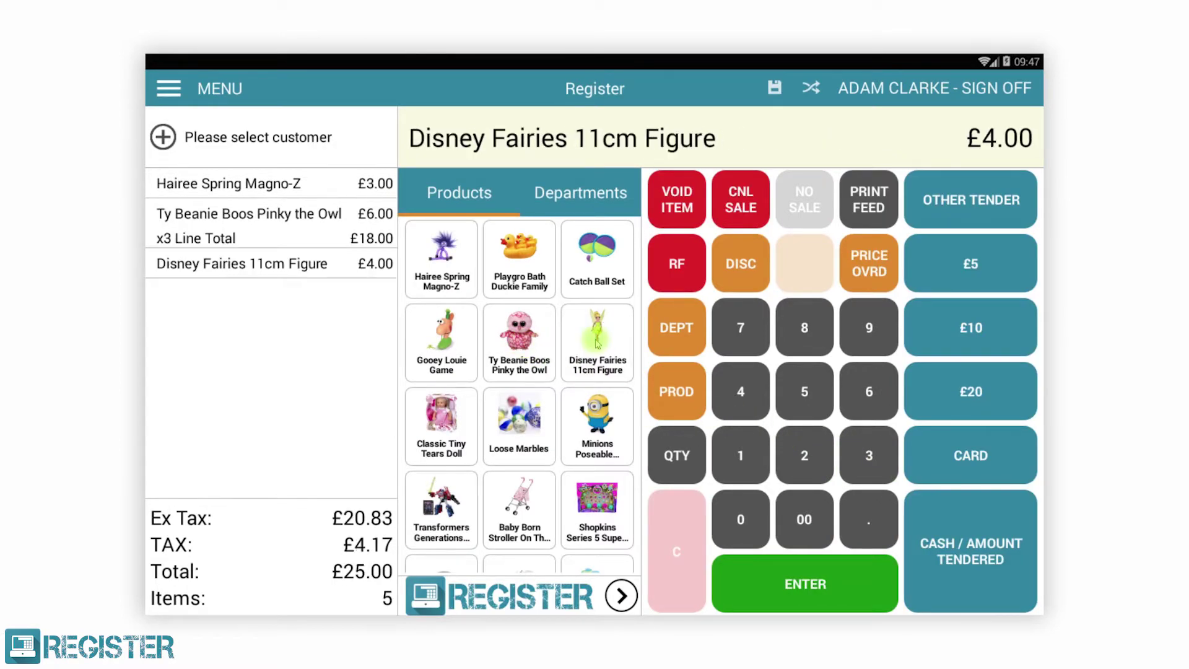
pyautogui.click(680, 205)
pyautogui.click(268, 263)
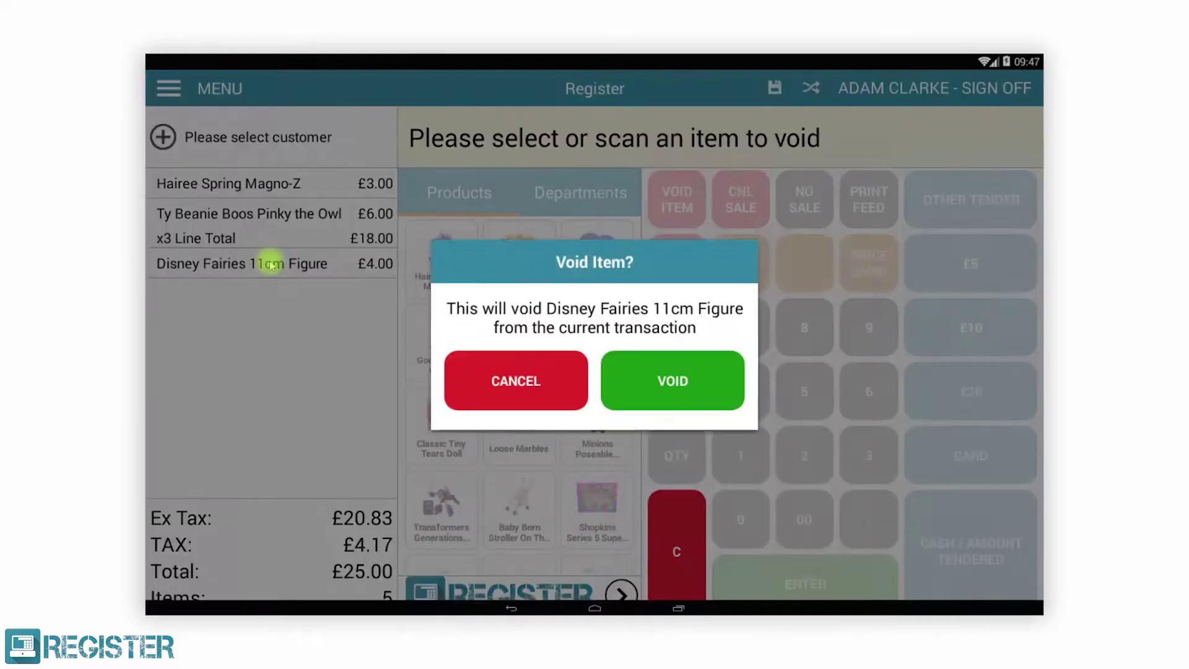
pyautogui.click(672, 380)
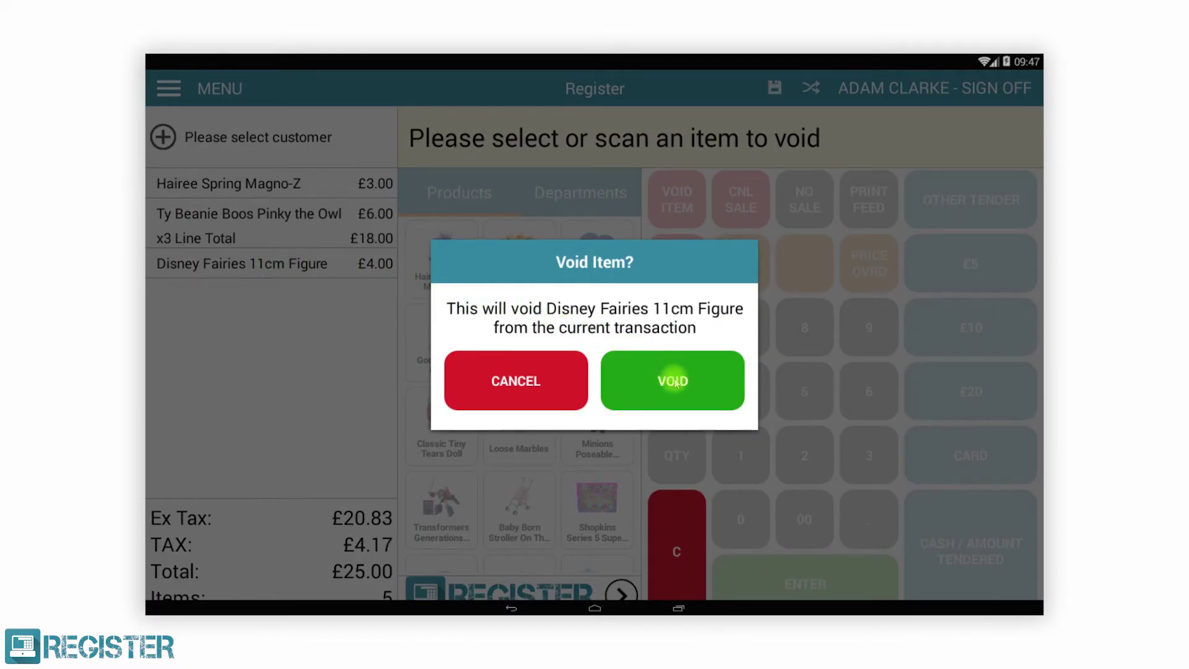
pyautogui.click(523, 418)
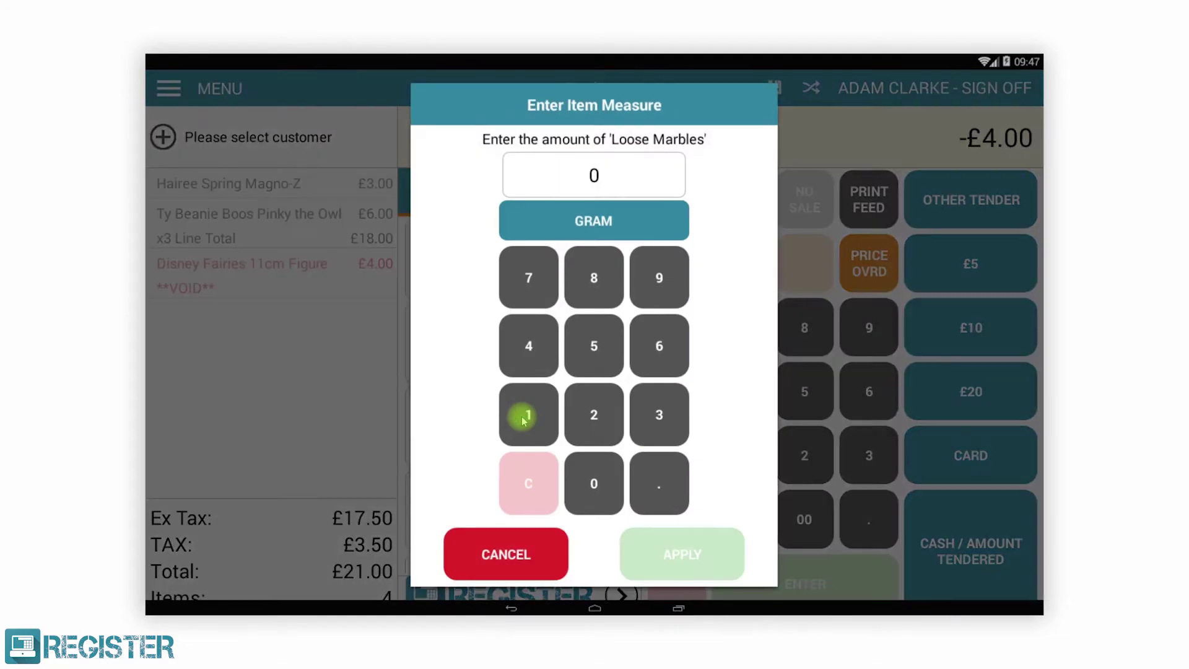
# Enter 500 grams as the Loose Marbles weight and apply it to the sale
pyautogui.click(592, 344)
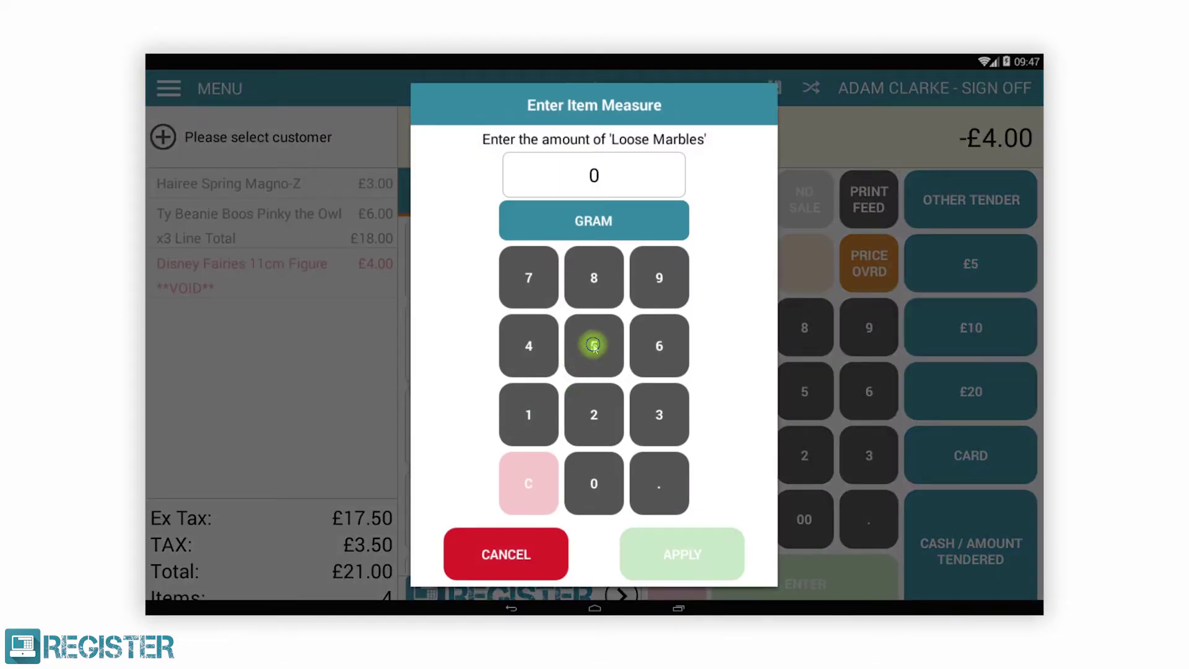
pyautogui.click(598, 479)
pyautogui.click(600, 481)
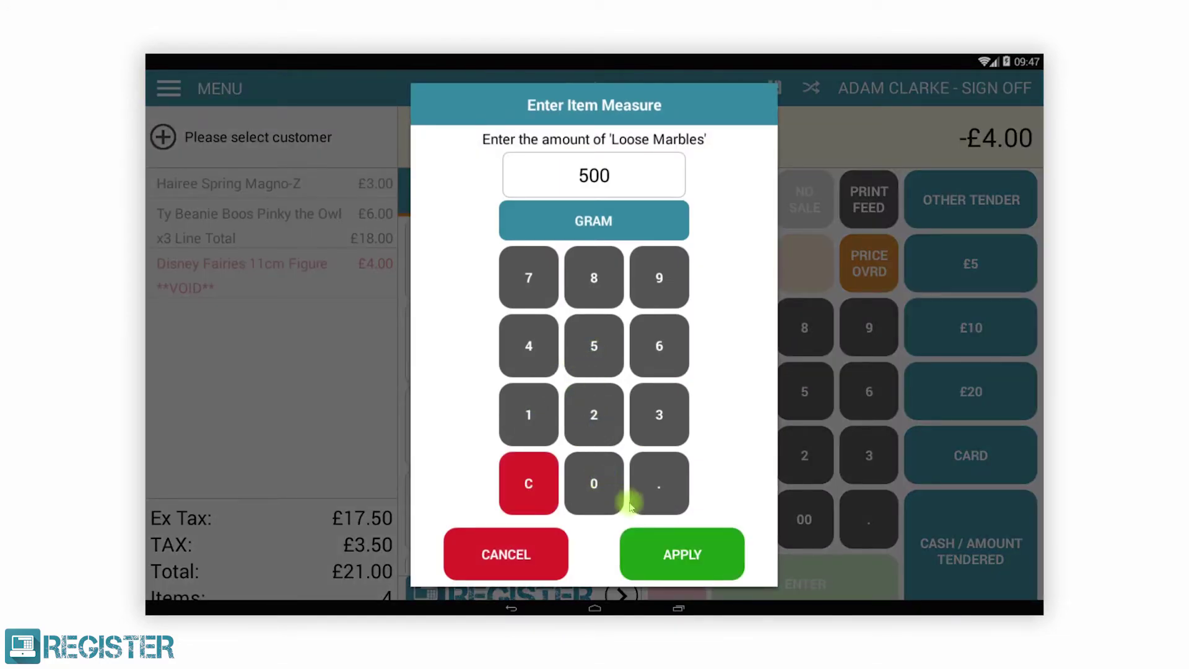
pyautogui.click(681, 548)
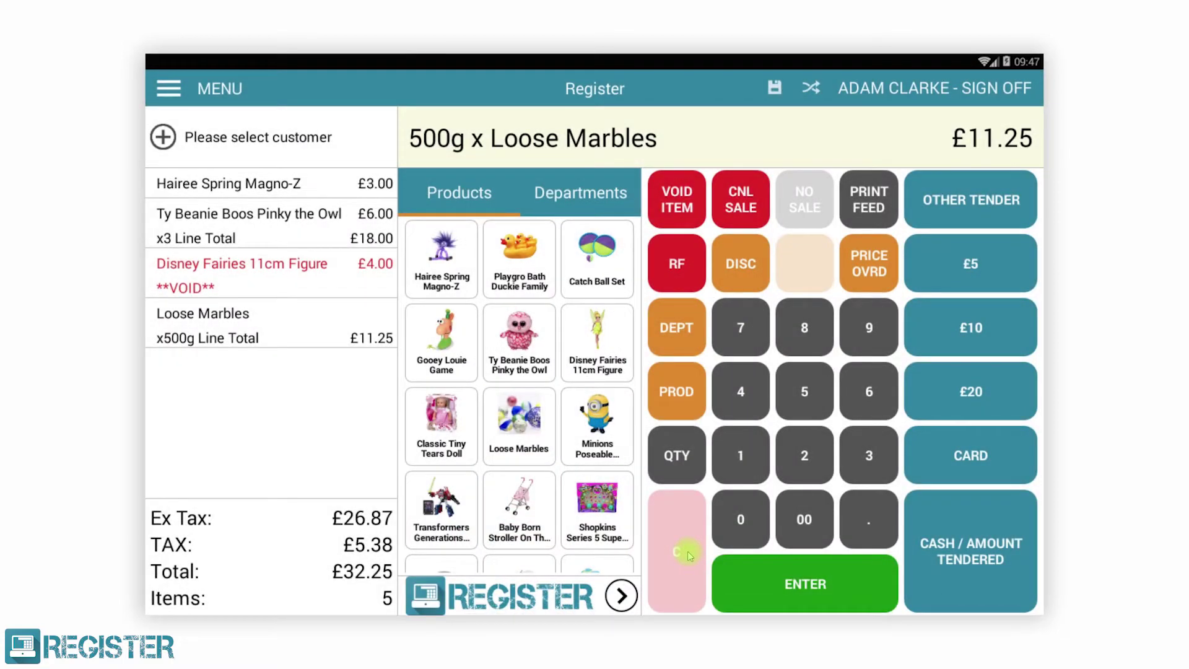
# Override the Loose Marbles line price to £10.00
pyautogui.click(255, 334)
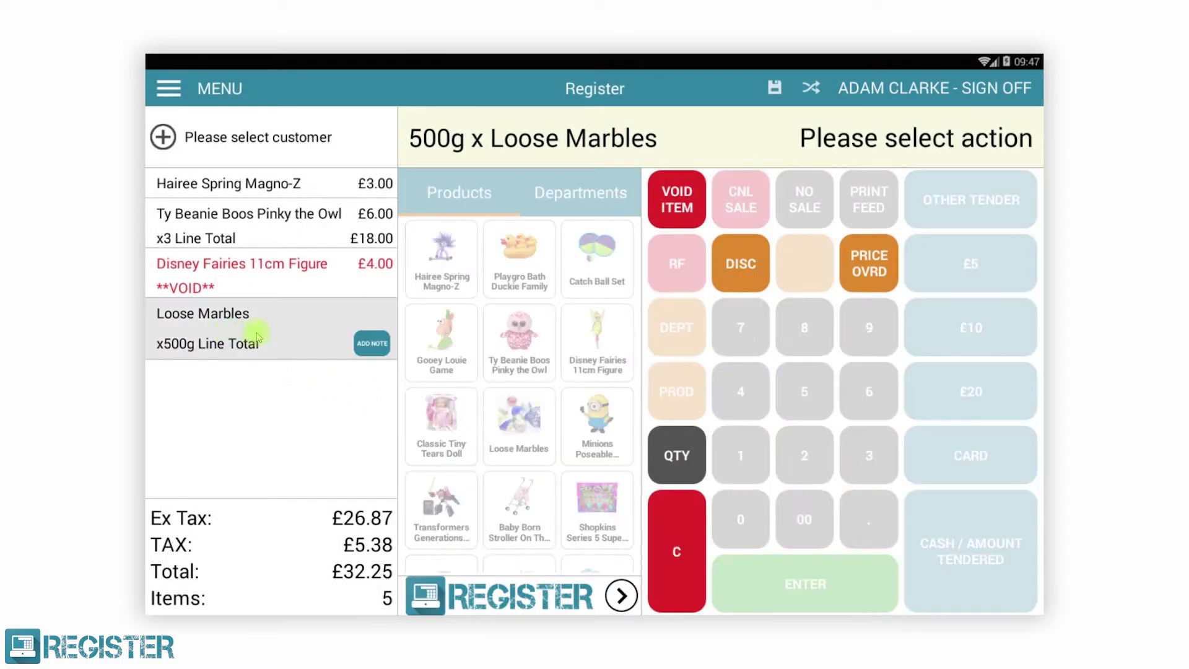
pyautogui.click(868, 258)
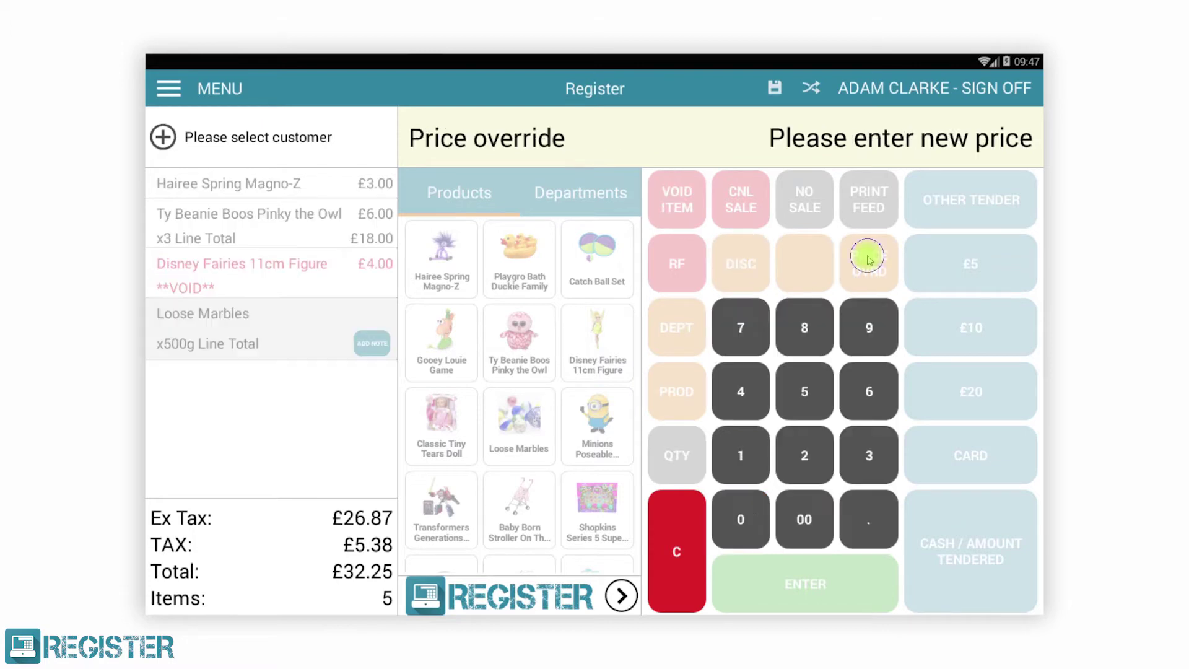
pyautogui.click(743, 451)
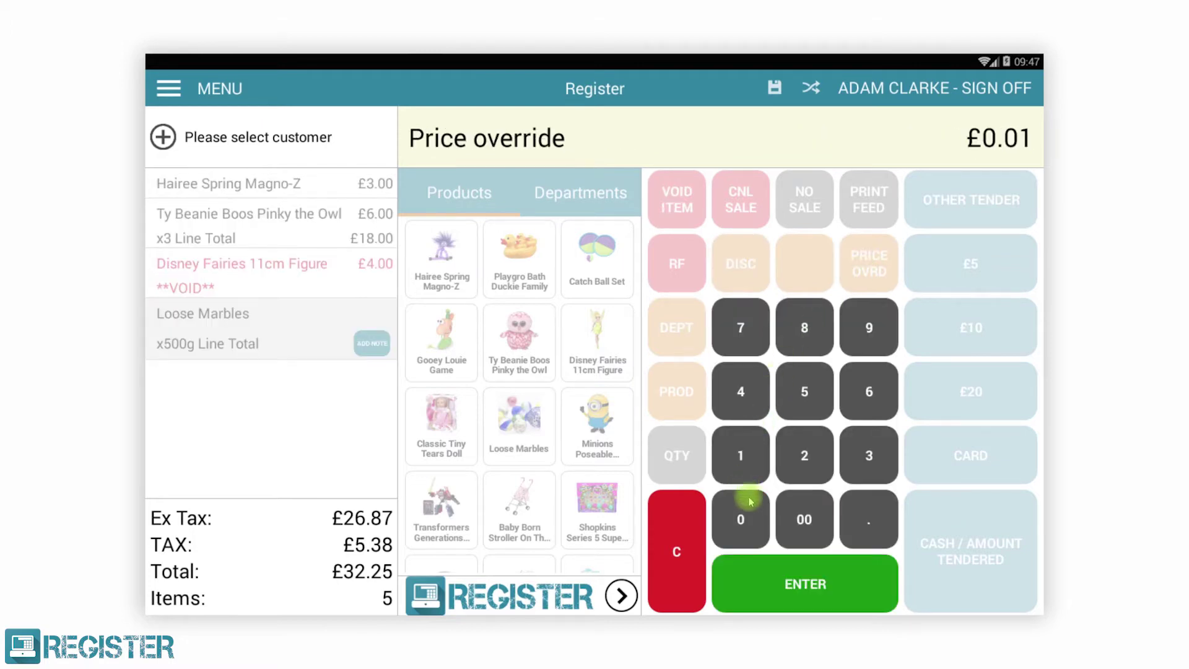
pyautogui.click(751, 522)
pyautogui.click(801, 518)
pyautogui.click(810, 578)
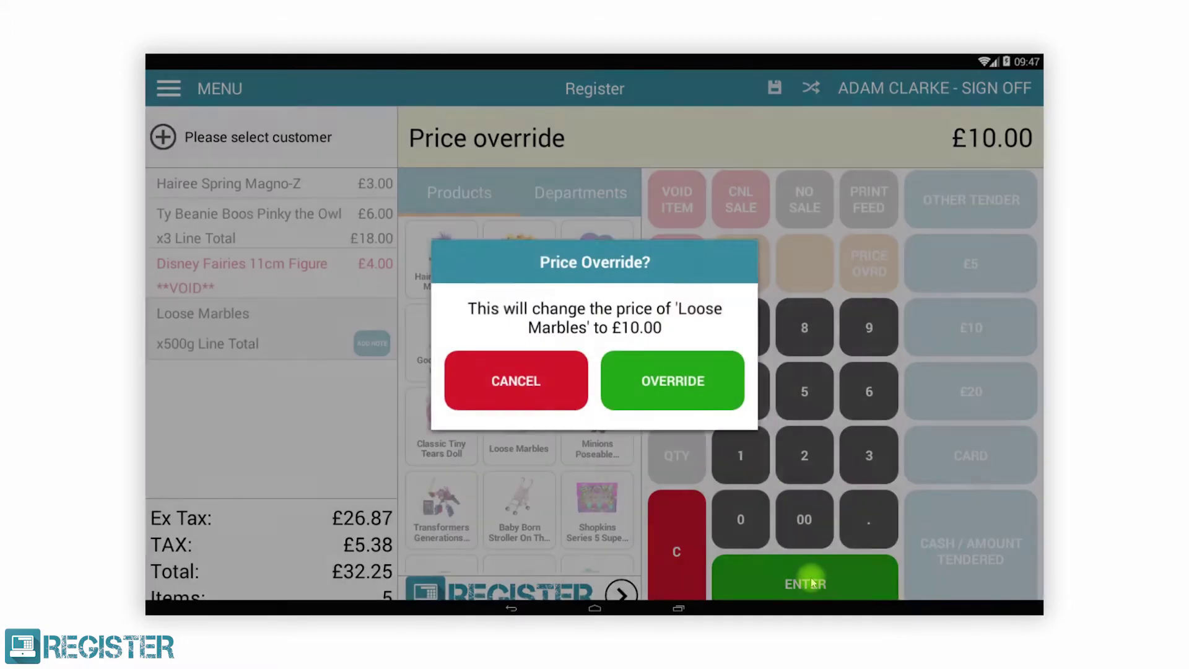
pyautogui.click(678, 406)
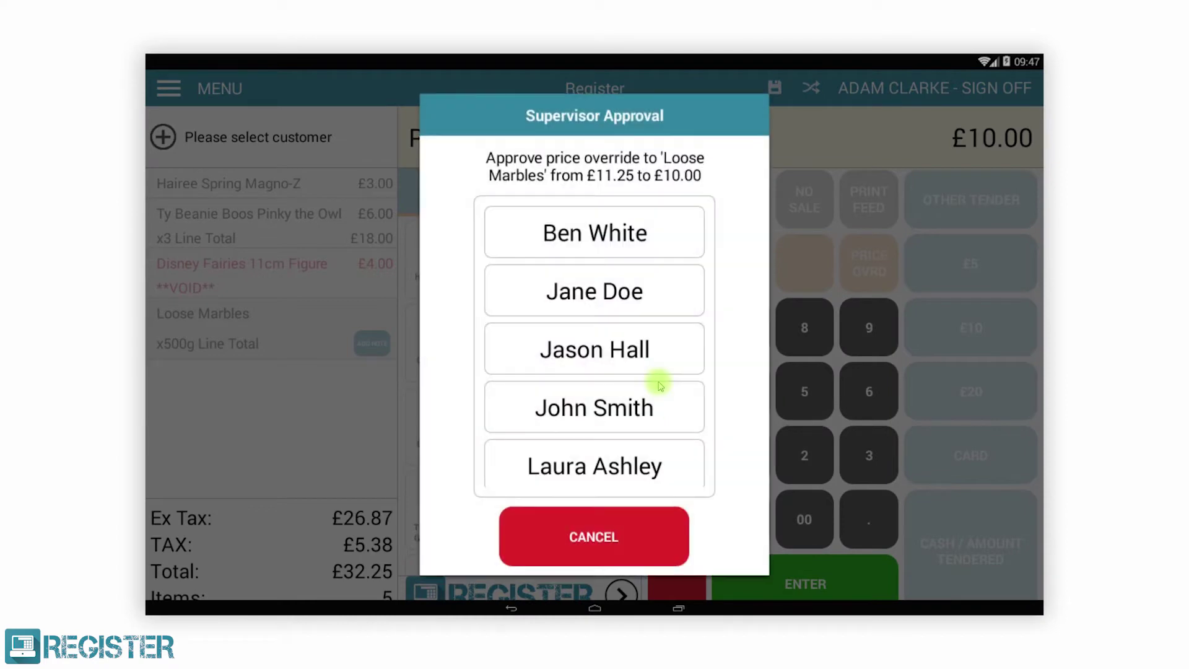
# Approve the price override with a supervisor's PIN, bringing the total to £31.00
pyautogui.click(569, 234)
pyautogui.click(538, 403)
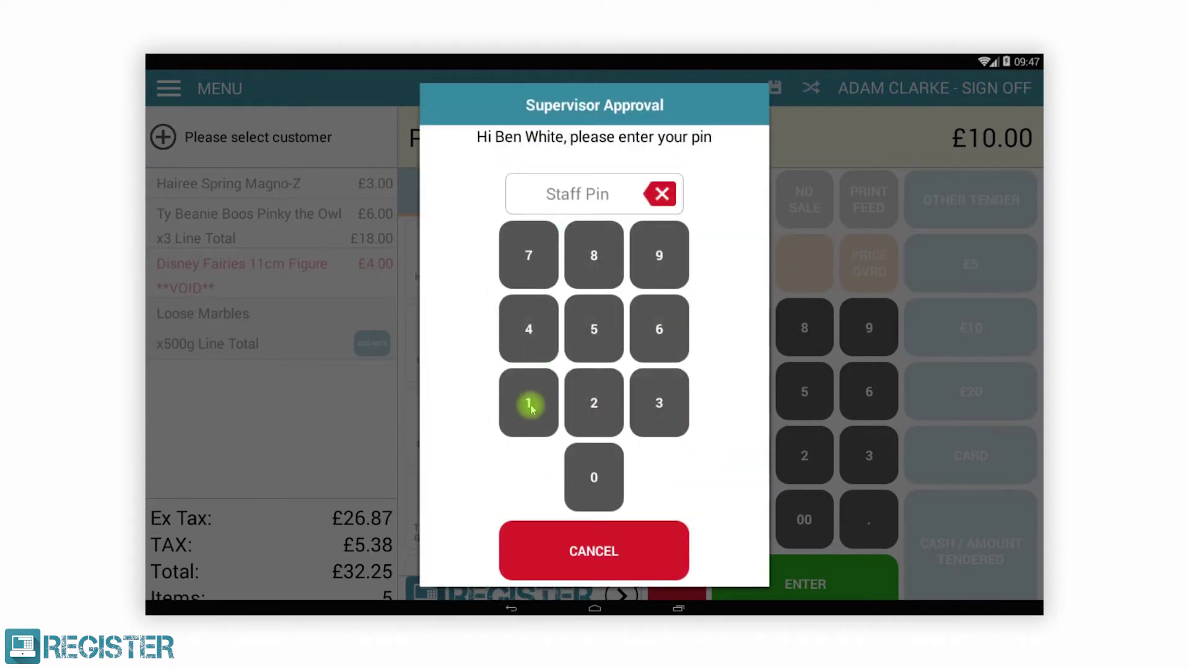
pyautogui.click(593, 404)
pyautogui.click(648, 406)
pyautogui.click(527, 335)
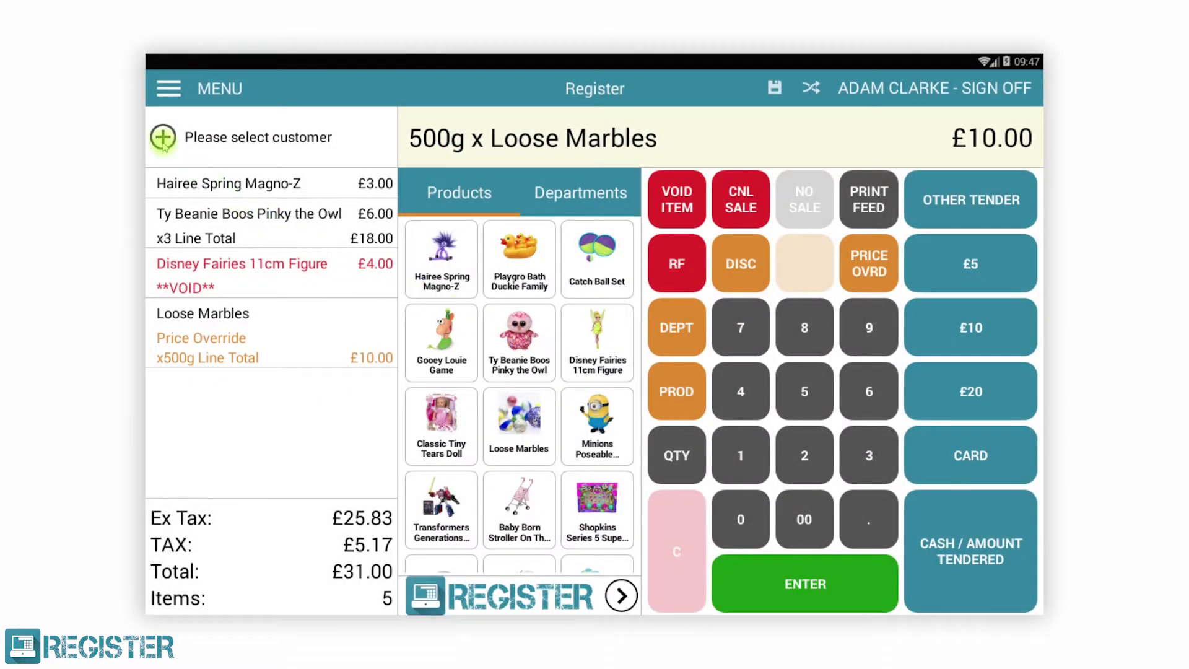
pyautogui.click(163, 138)
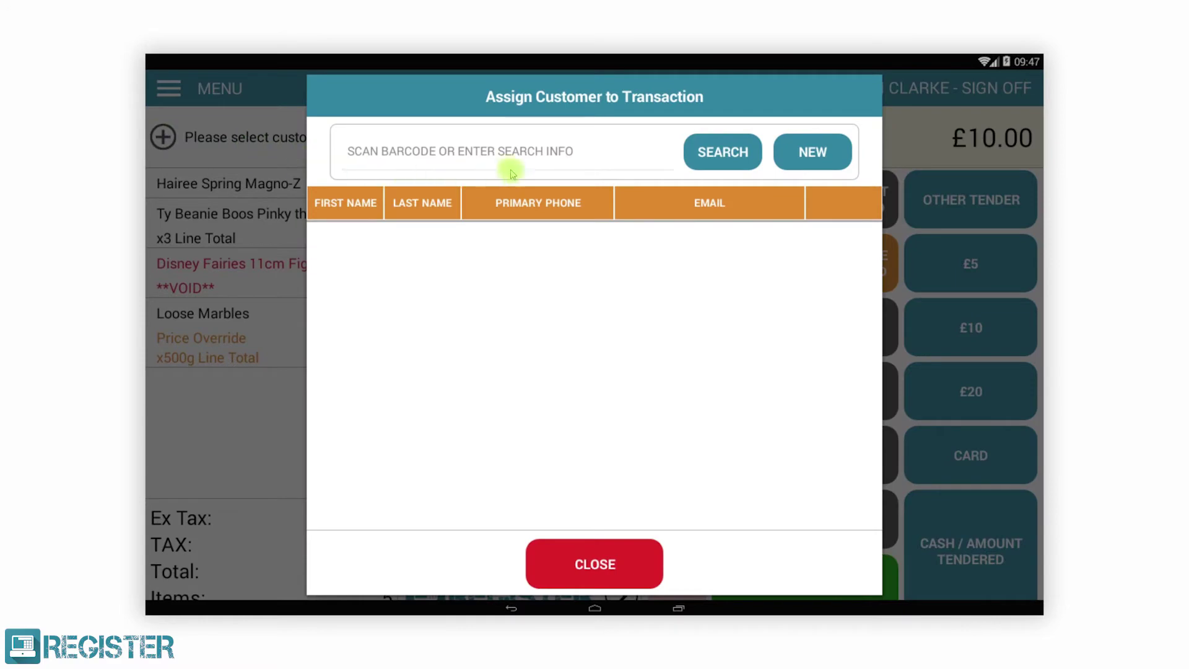
# Search the customer directory and assign a customer to the £31.00 sale
pyautogui.click(710, 152)
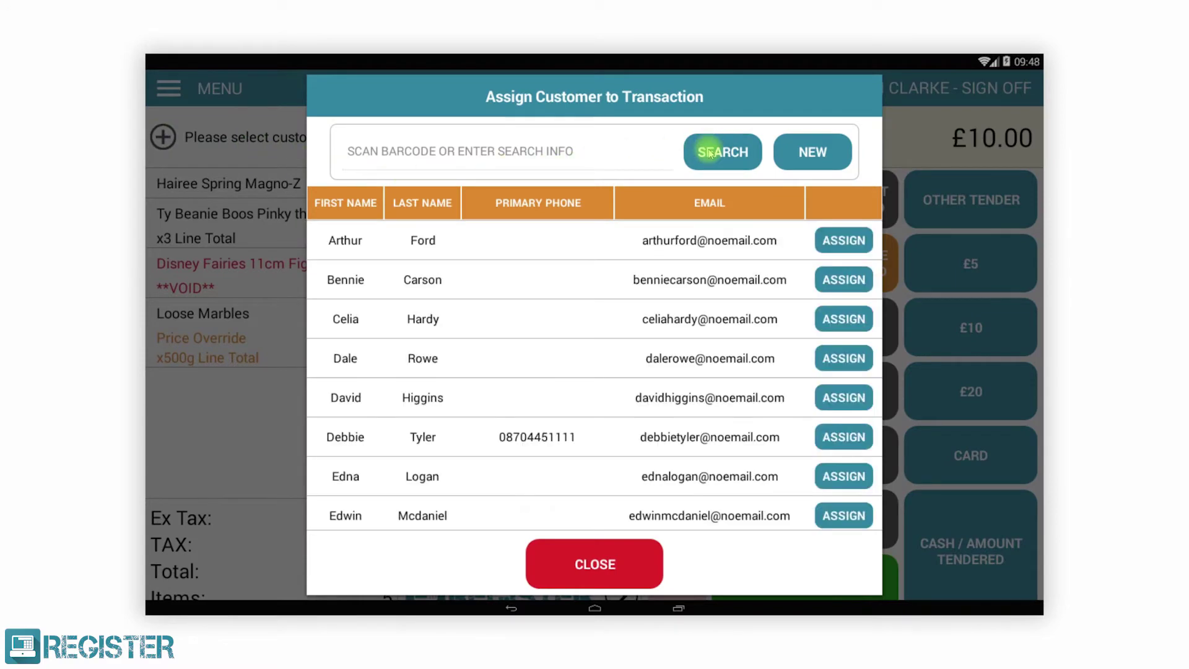
pyautogui.click(843, 438)
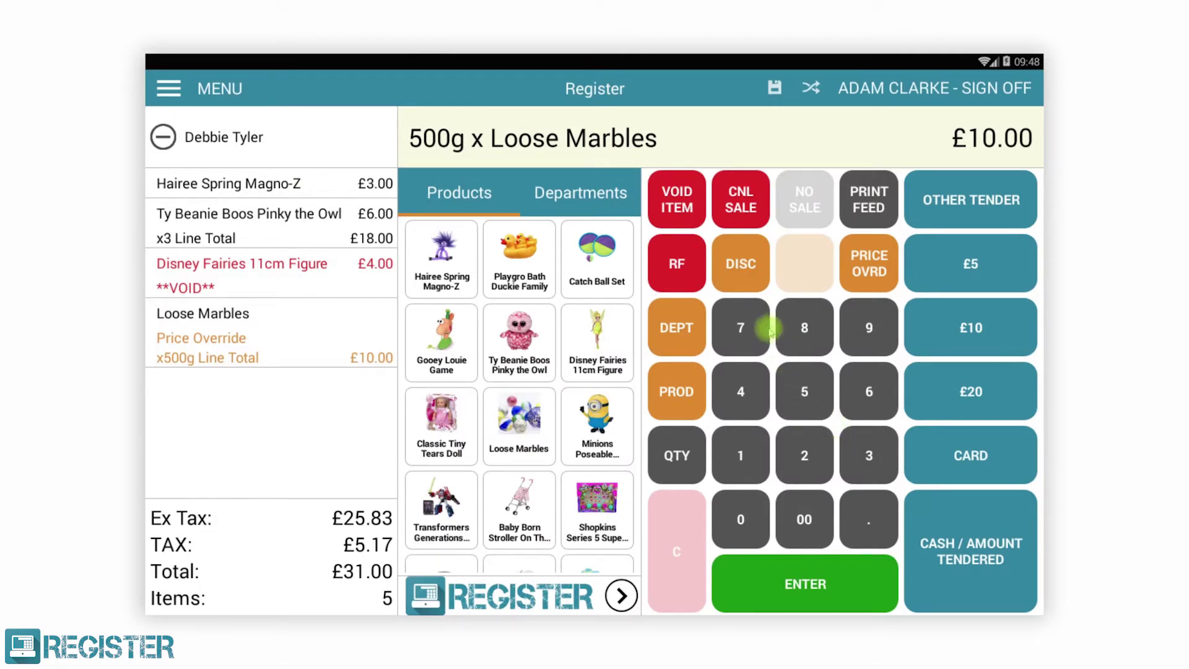
# Apply a 25% Transaction % Discount of -£7.75 to the sale
pyautogui.click(737, 263)
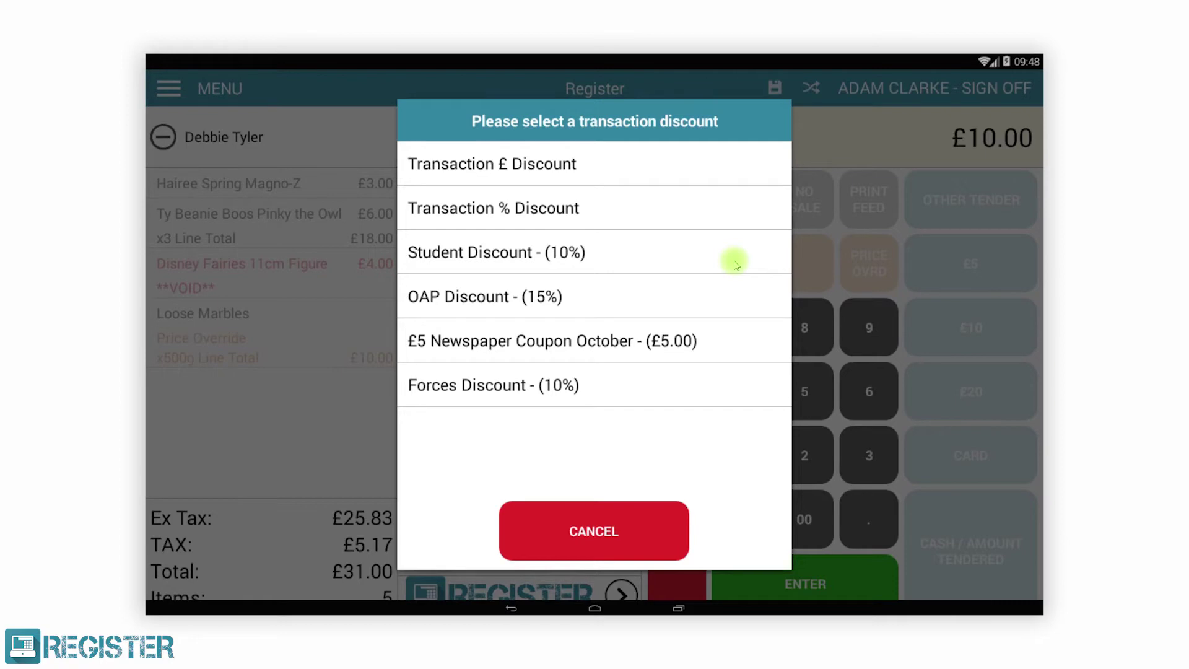
pyautogui.click(554, 210)
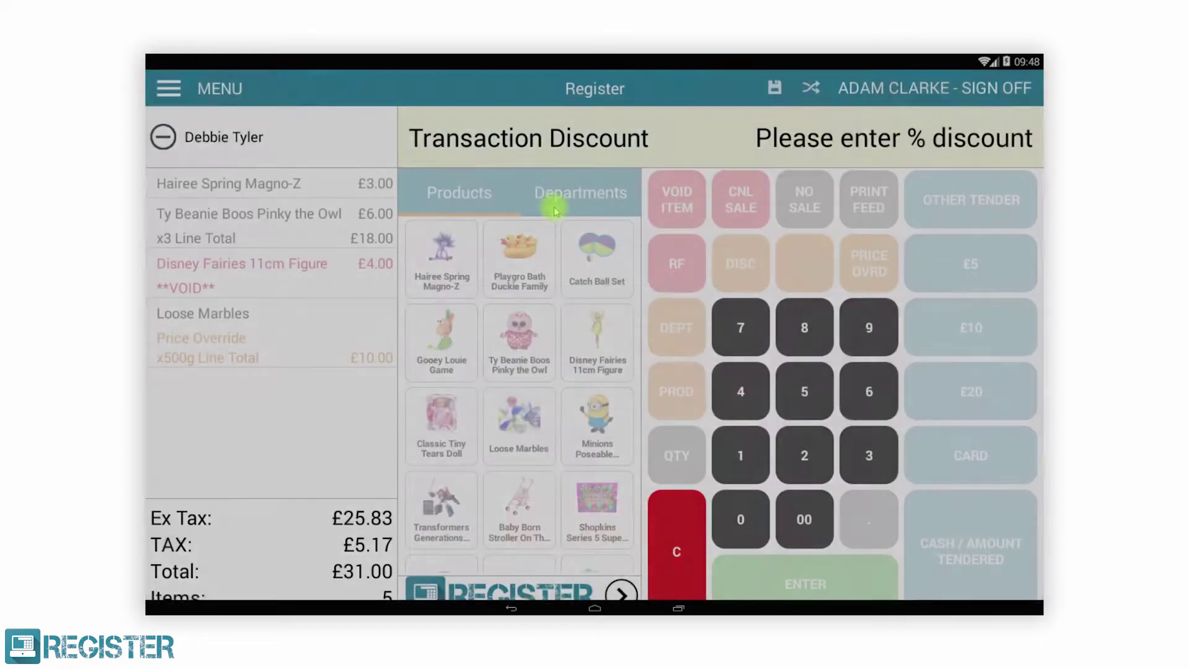
pyautogui.click(807, 447)
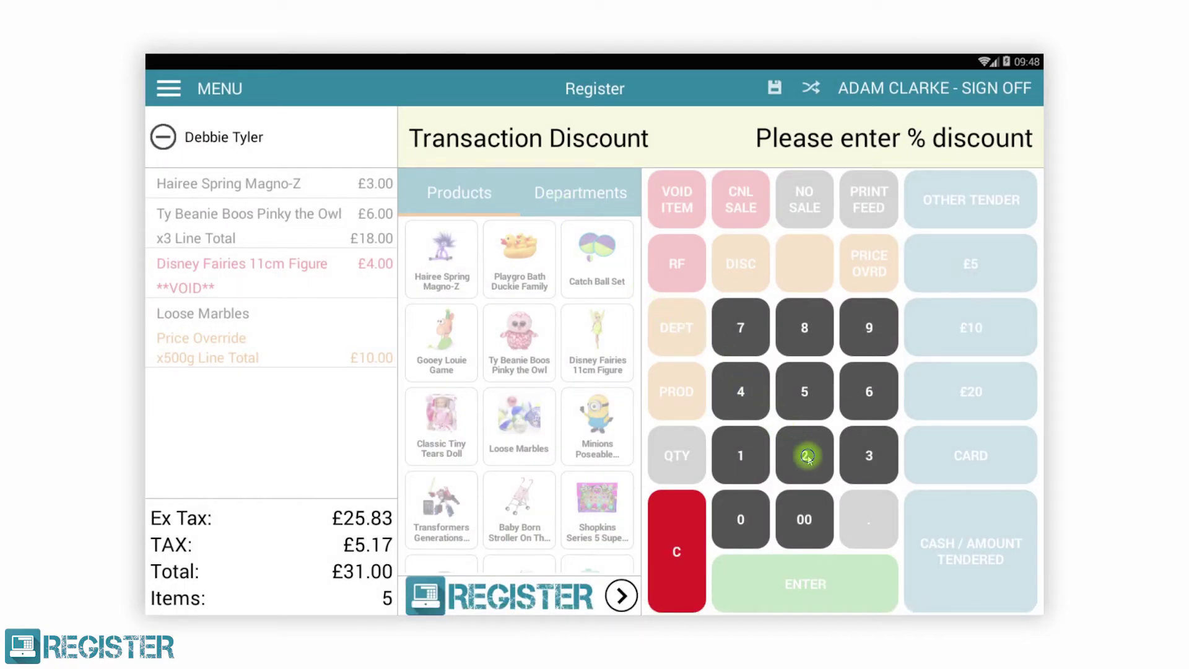
pyautogui.click(803, 389)
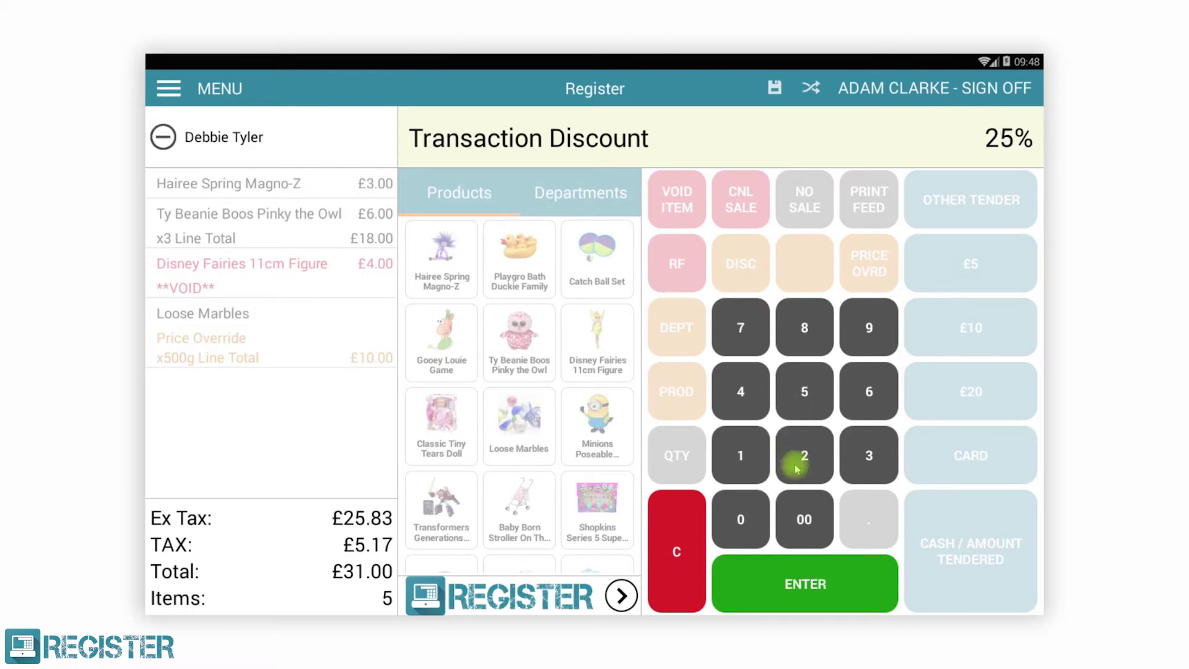
pyautogui.click(818, 569)
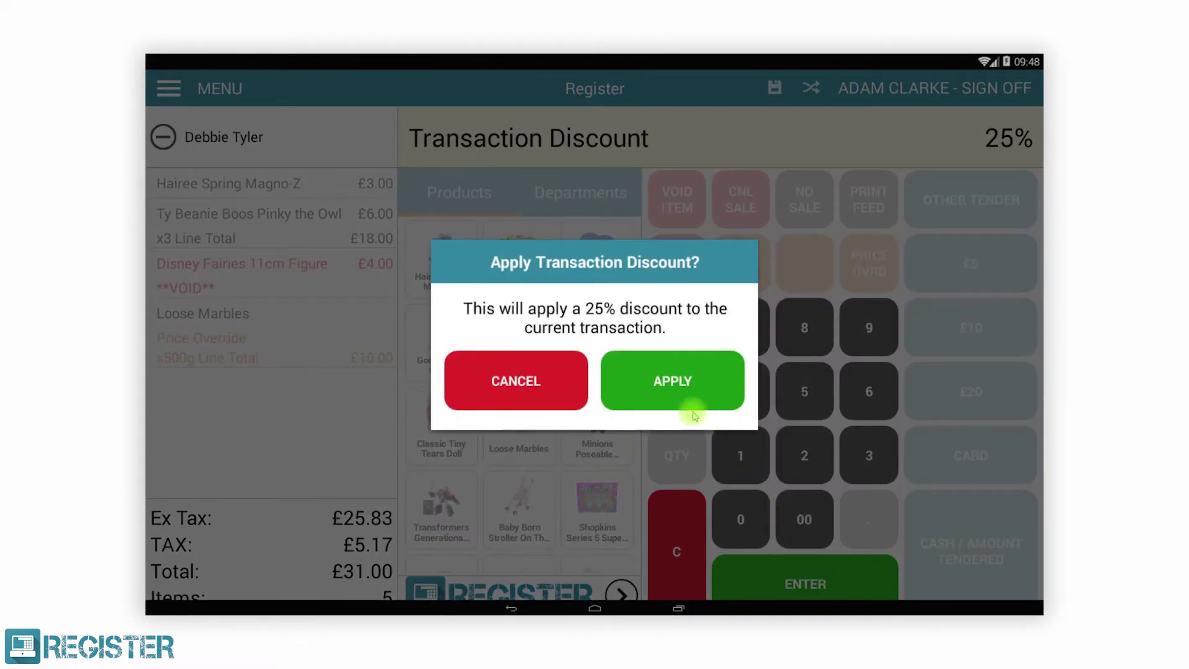
pyautogui.click(674, 380)
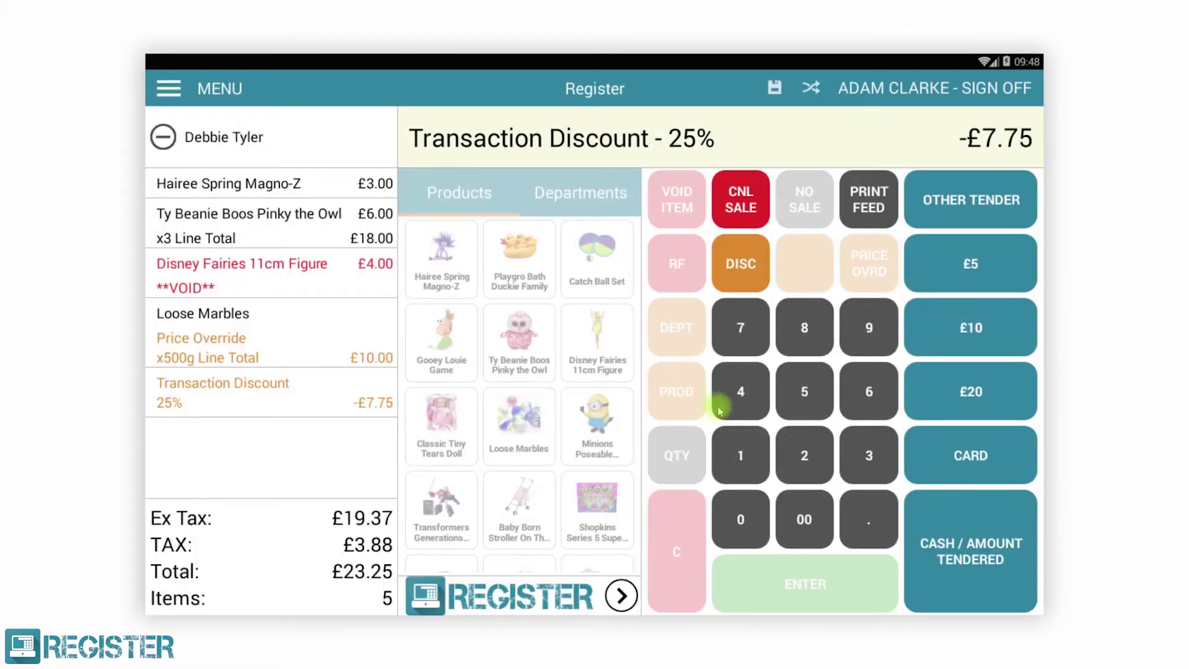
# Take £25.00 cash, giving £1.75 change, and close the transaction summary
pyautogui.click(786, 459)
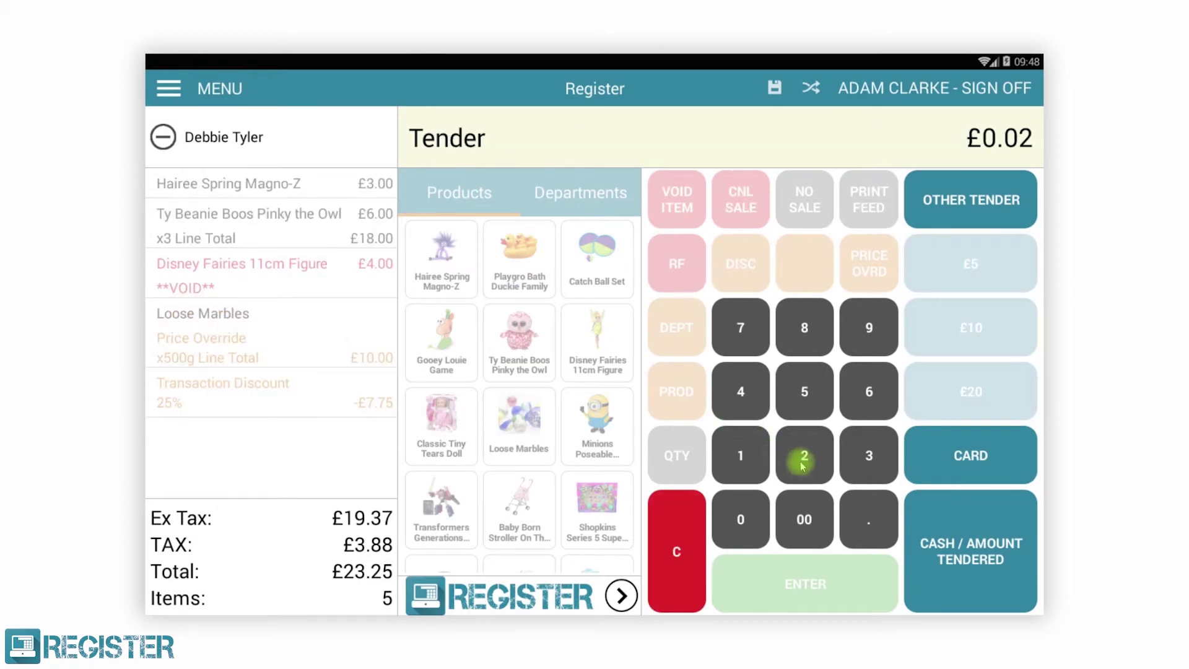
pyautogui.click(806, 409)
pyautogui.click(804, 519)
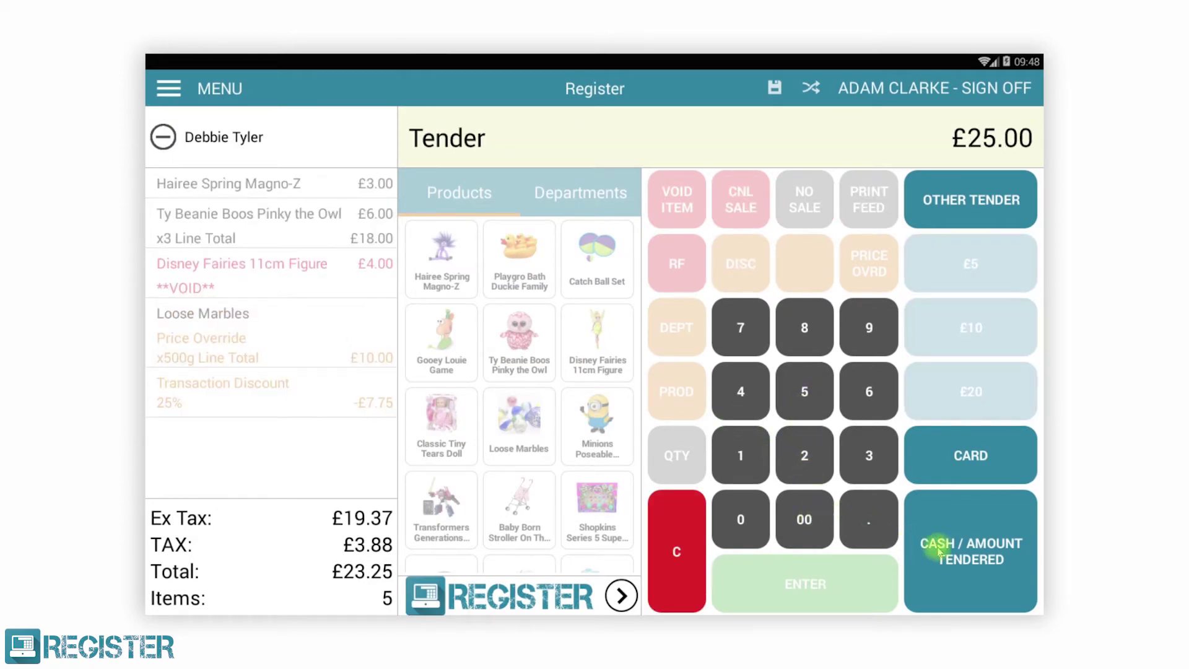
pyautogui.click(962, 549)
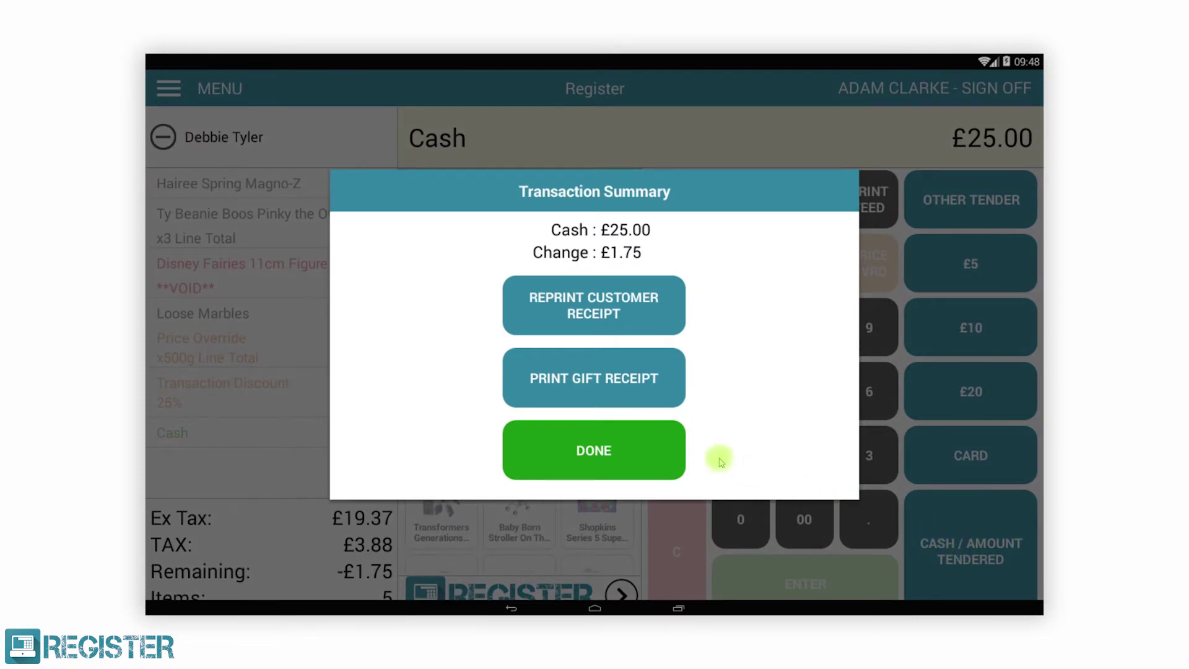
pyautogui.click(619, 429)
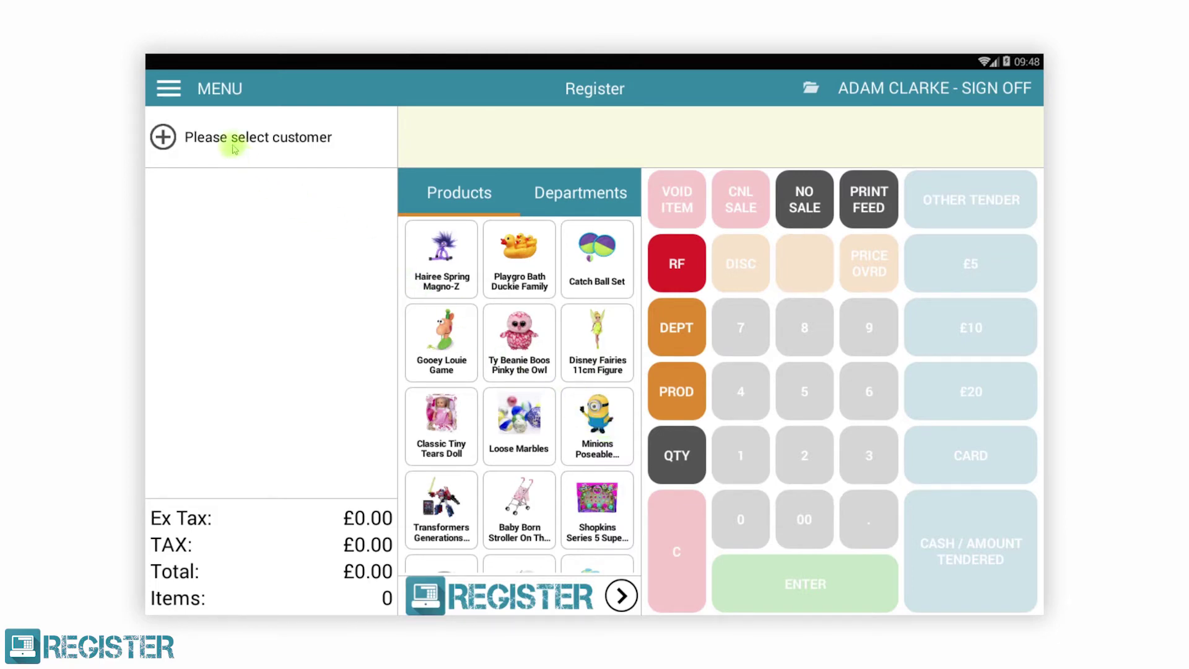
# Go to the Stock screen from the MENU drawer
pyautogui.click(169, 88)
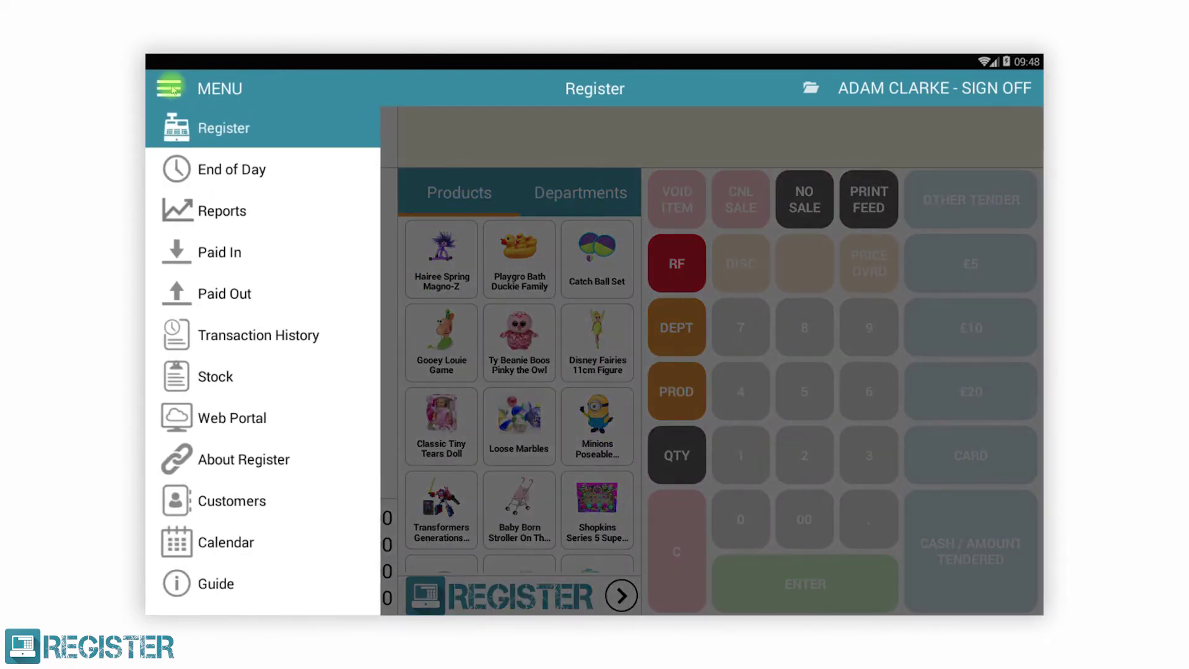
pyautogui.click(188, 377)
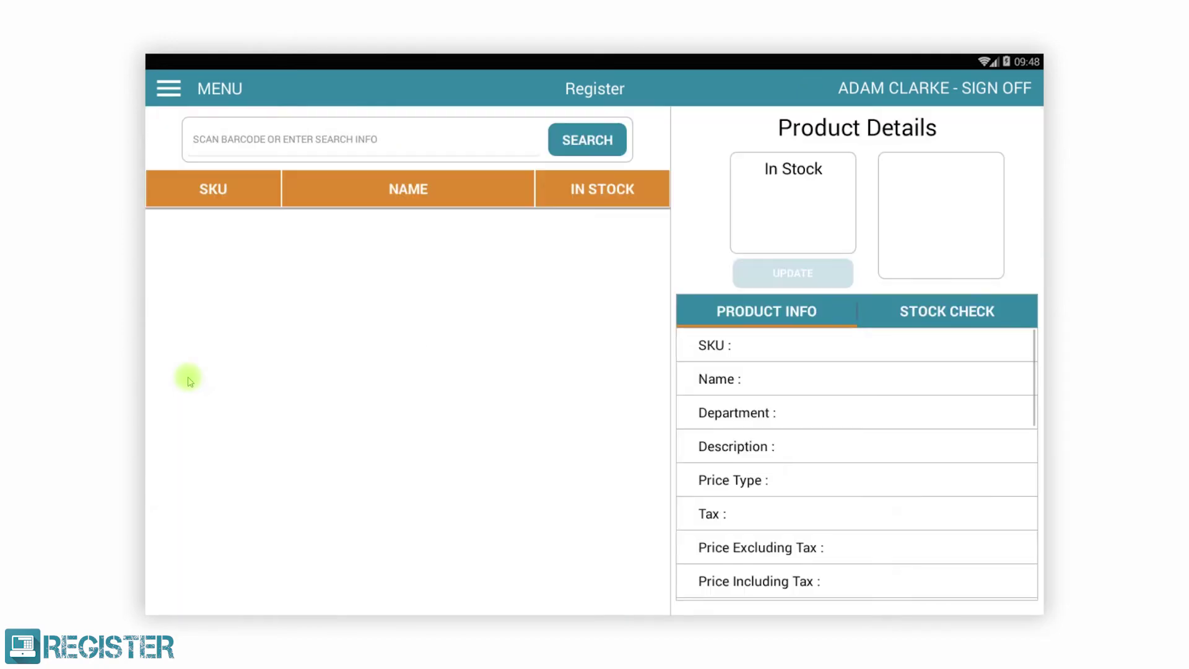
# Search the product list for 'star wars'
pyautogui.click(273, 144)
pyautogui.write('star wars')
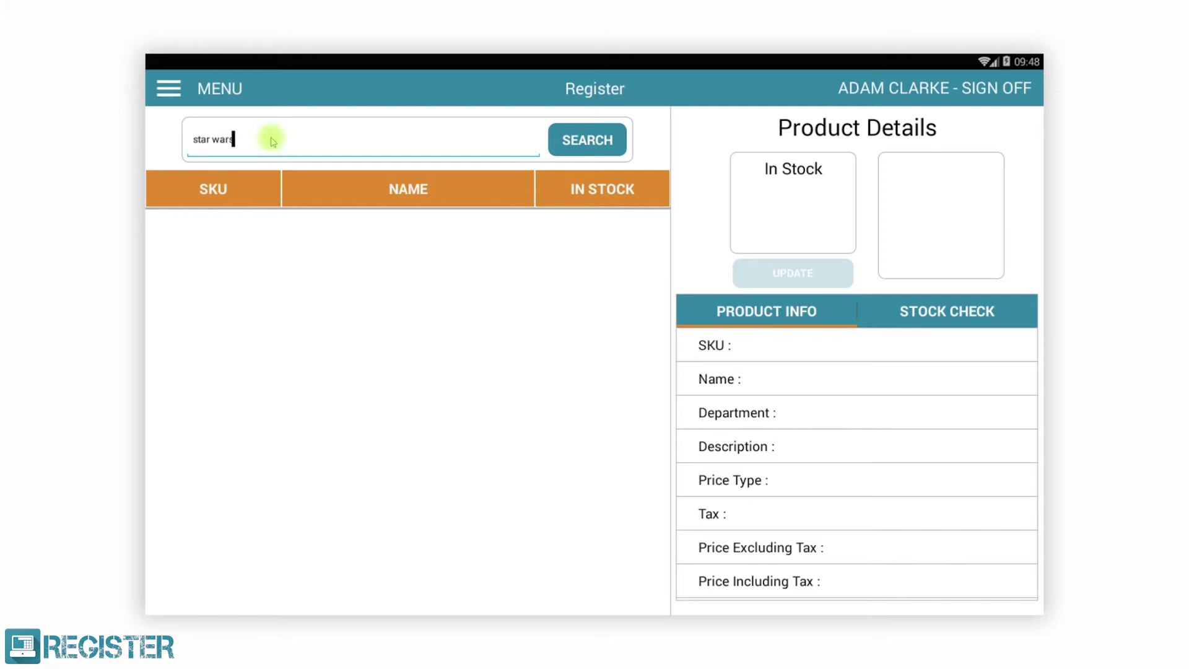
pyautogui.click(588, 146)
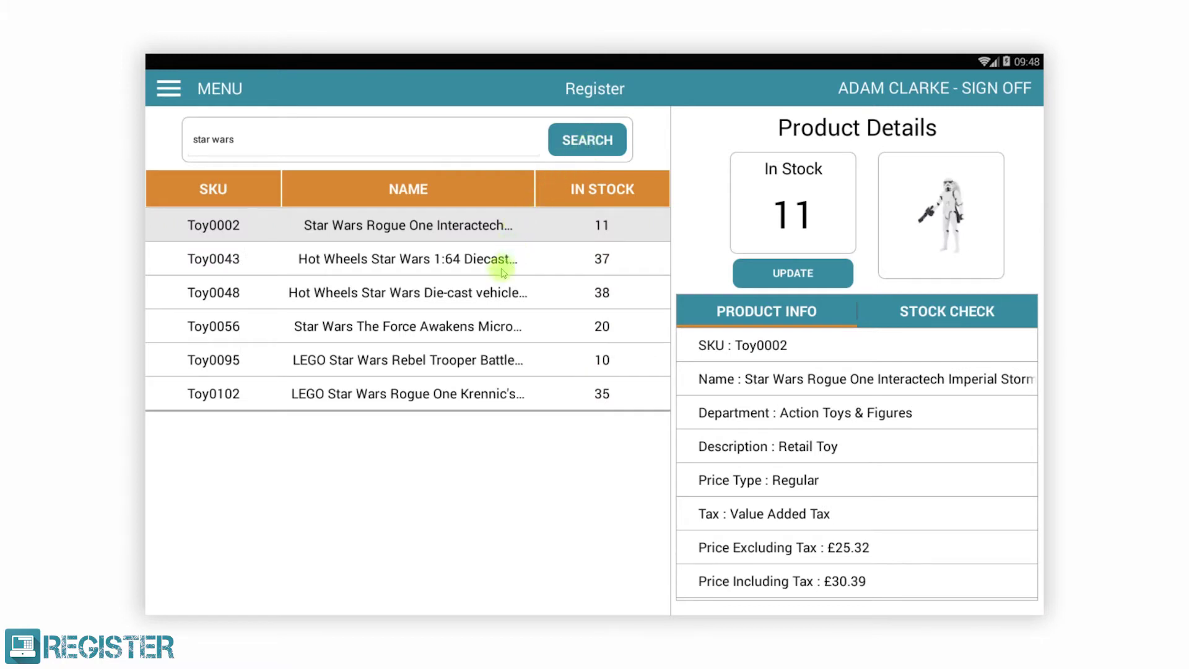
# View details for Toy0095 and Toy0102, then check Toy0102's stock at each location
pyautogui.click(438, 363)
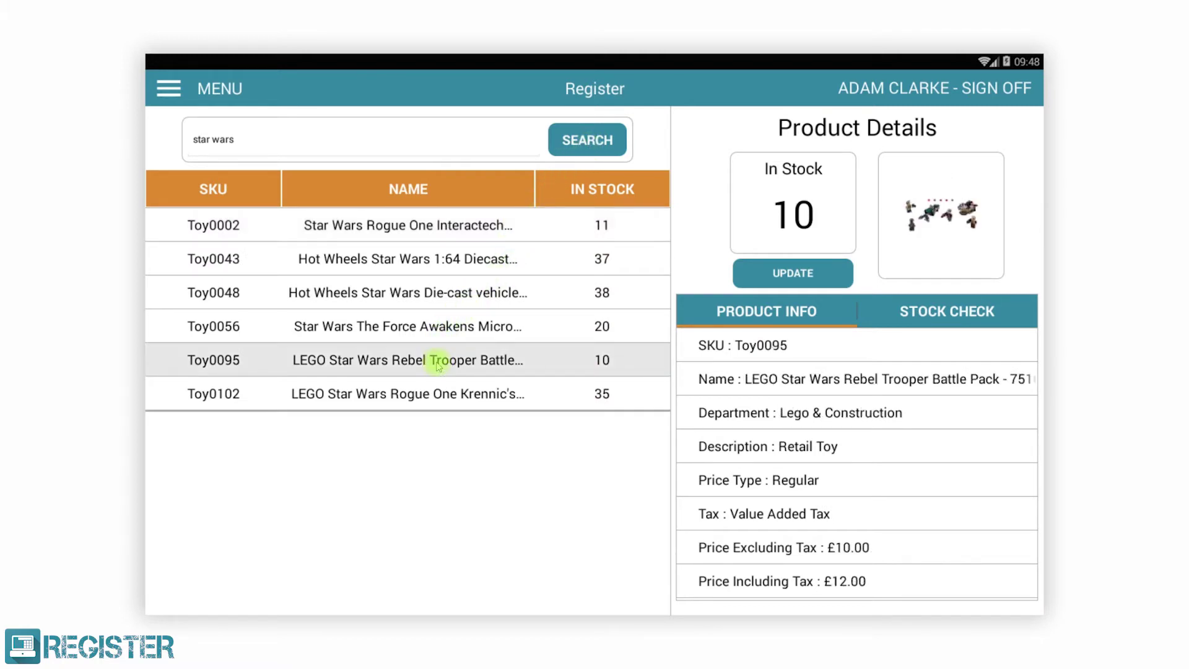
pyautogui.click(454, 401)
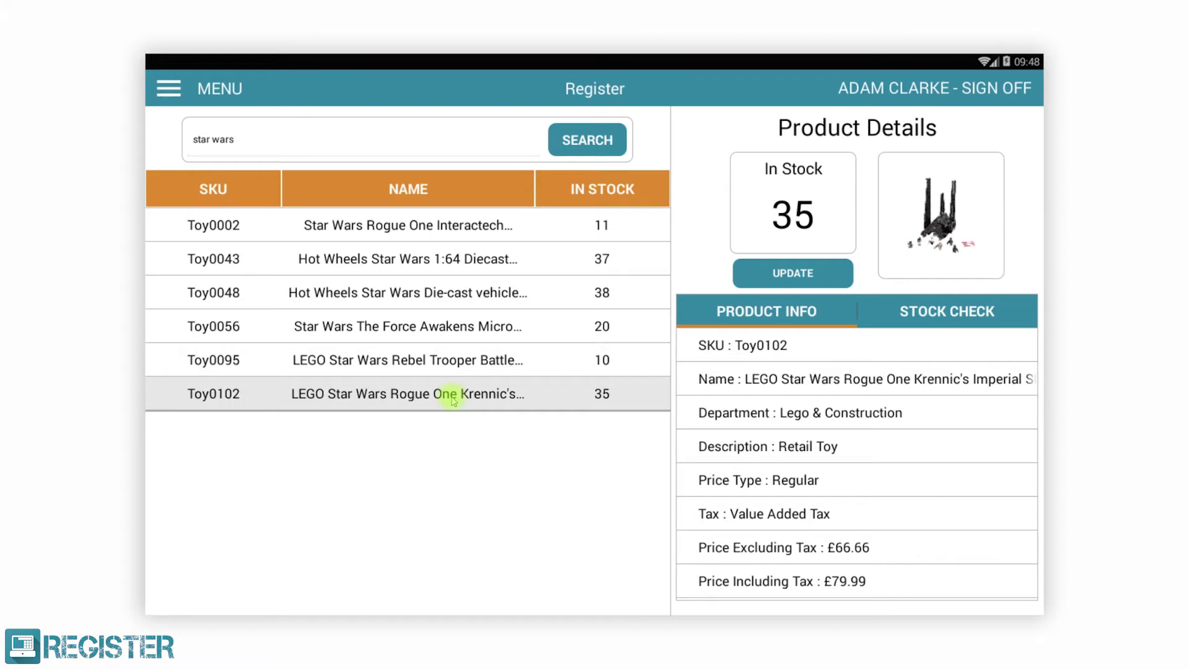
pyautogui.moveTo(775, 522); pyautogui.dragTo(787, 356)
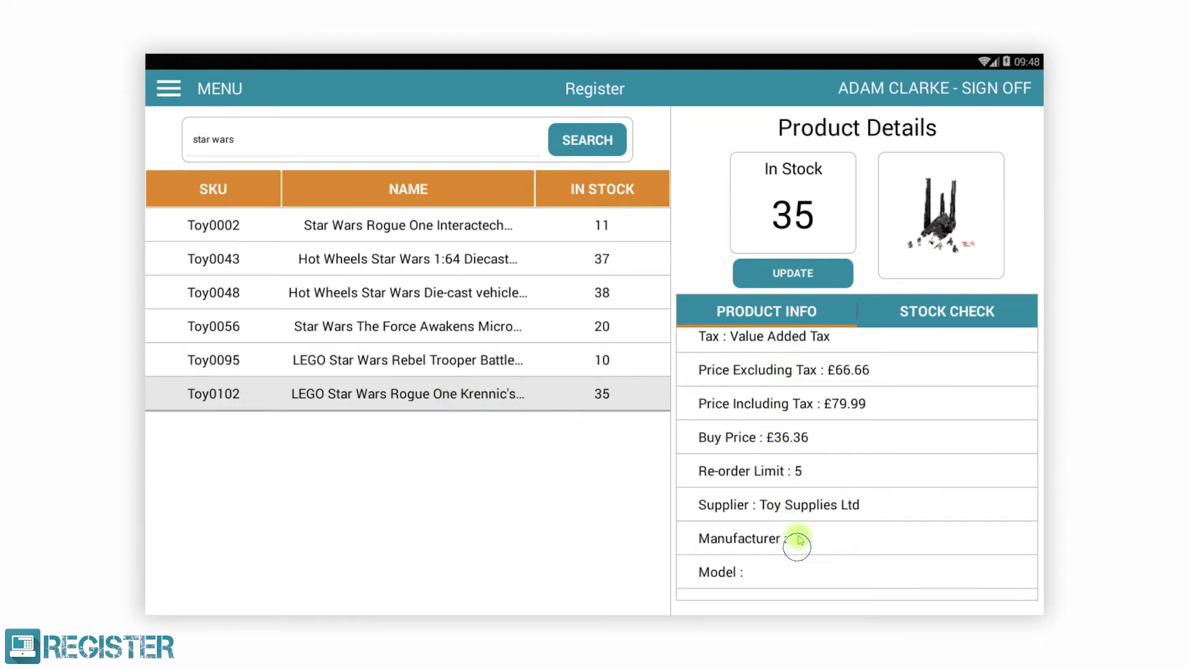
pyautogui.moveTo(797, 539); pyautogui.dragTo(825, 607)
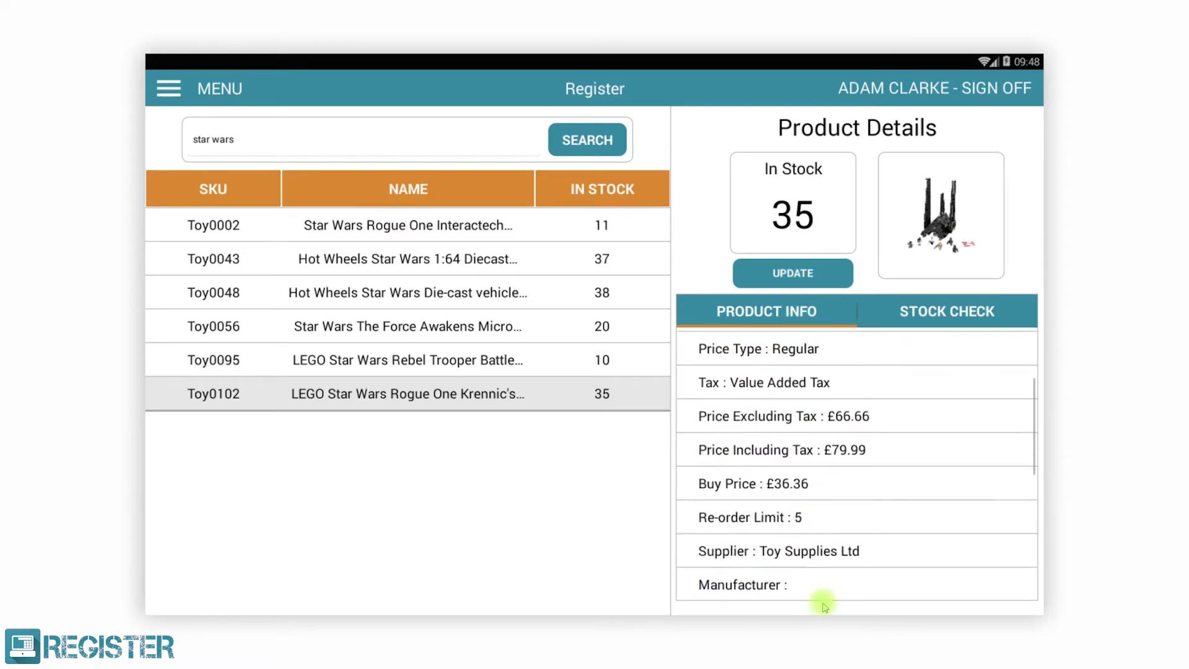
pyautogui.click(956, 313)
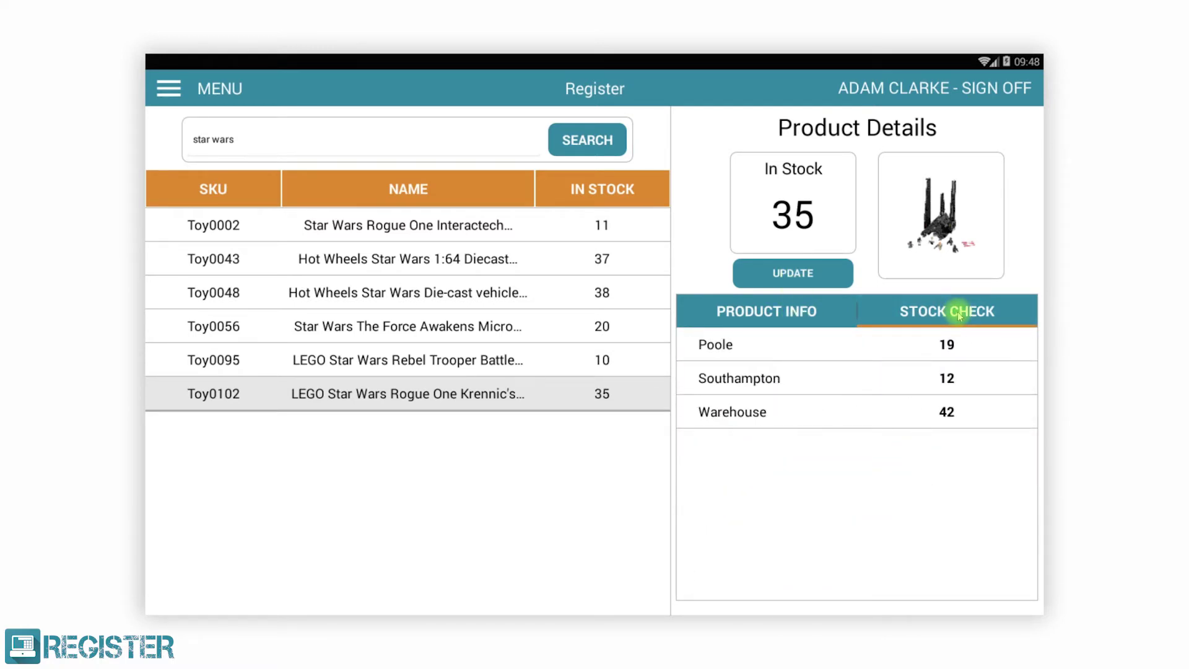
pyautogui.click(794, 311)
# Raise Toy0102's stock from 35 to 38, save it, and open Reports
pyautogui.click(789, 277)
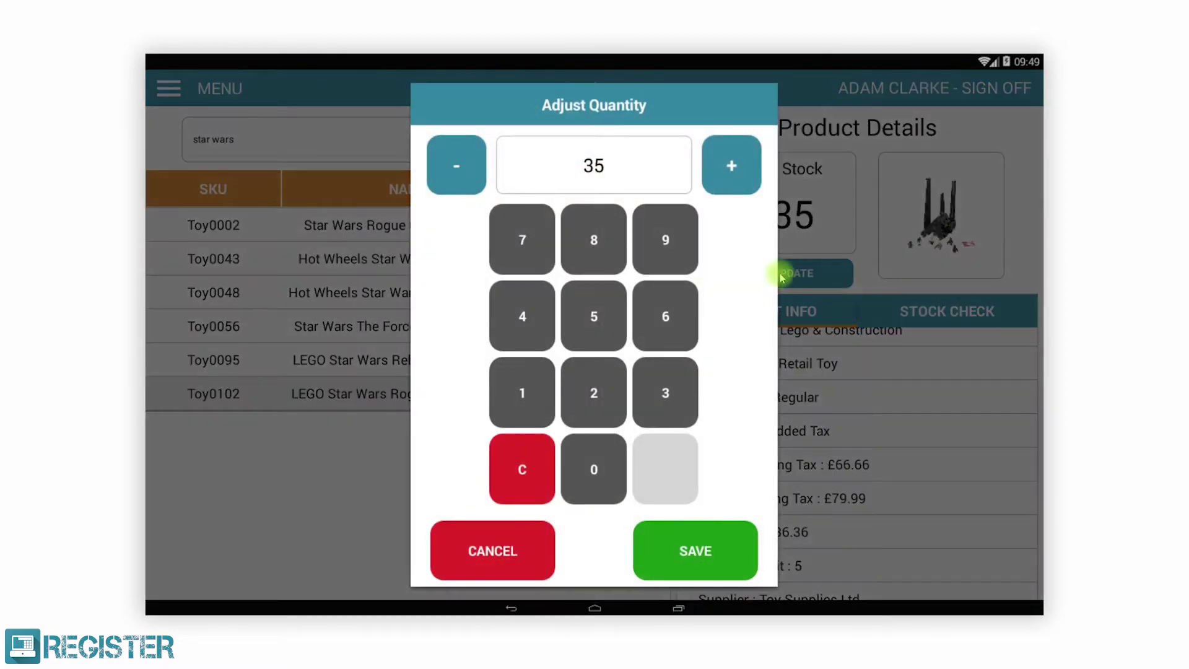
pyautogui.click(730, 164)
pyautogui.click(729, 164)
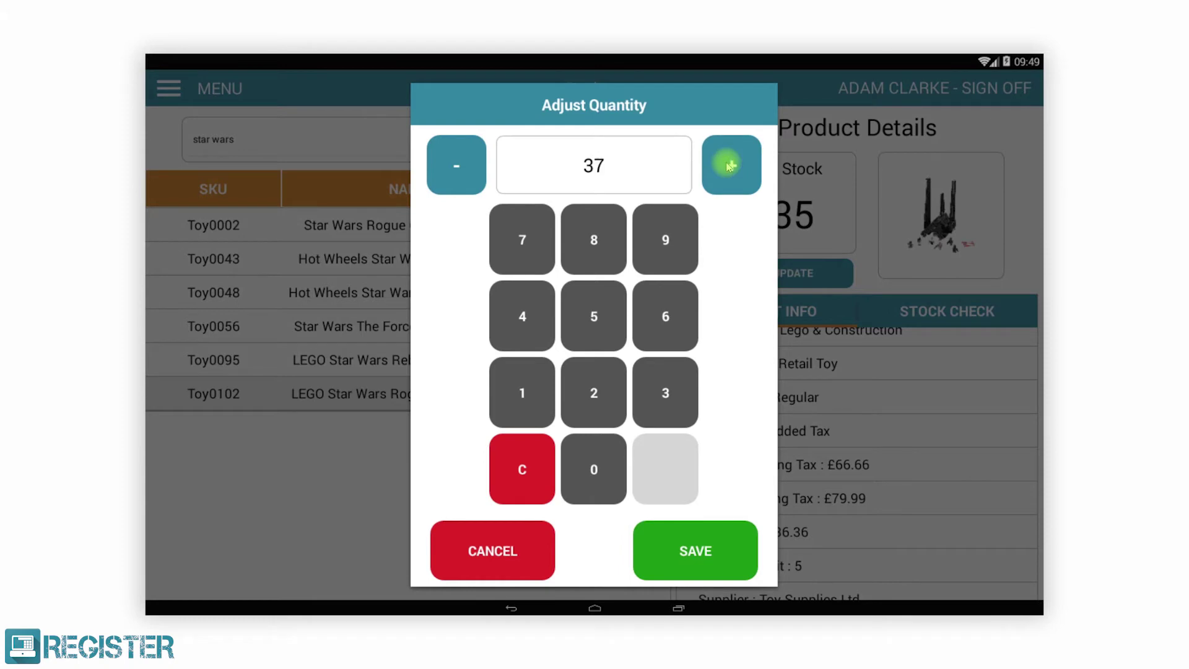
pyautogui.click(729, 164)
pyautogui.click(706, 546)
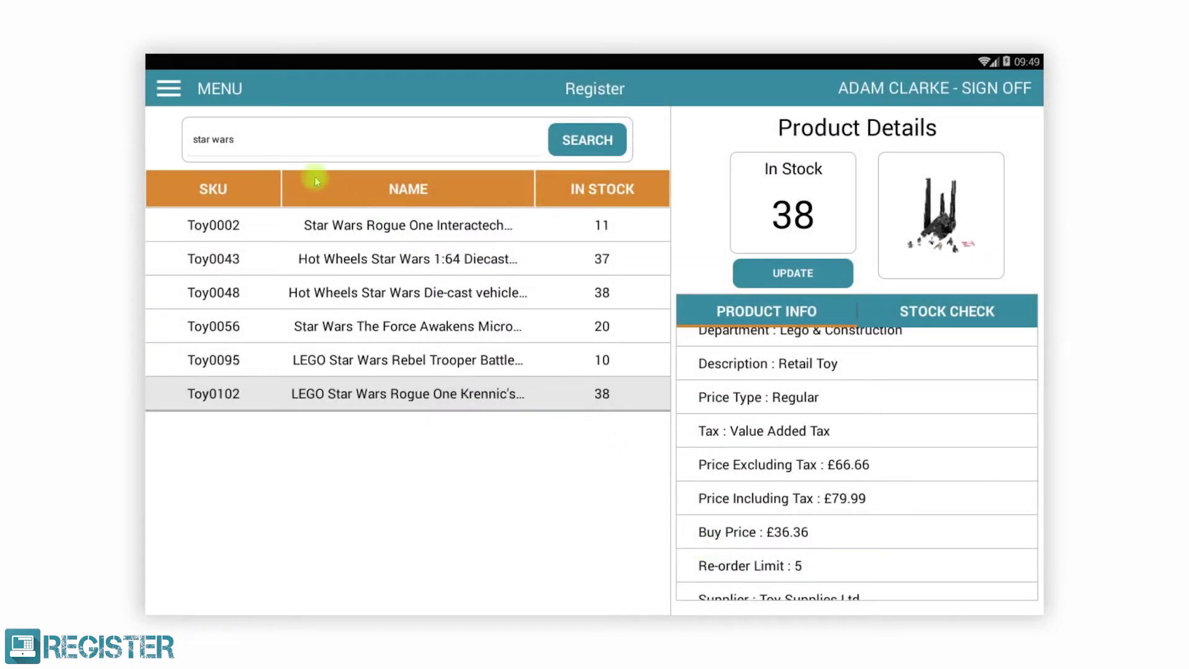
pyautogui.click(169, 86)
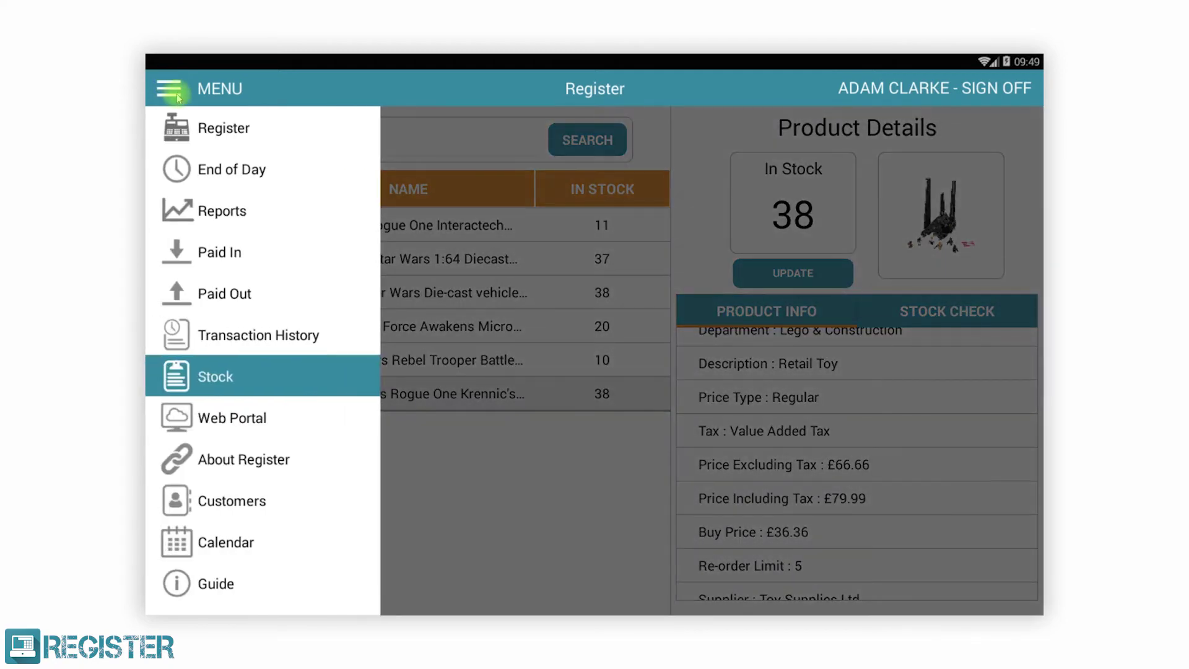
pyautogui.click(205, 210)
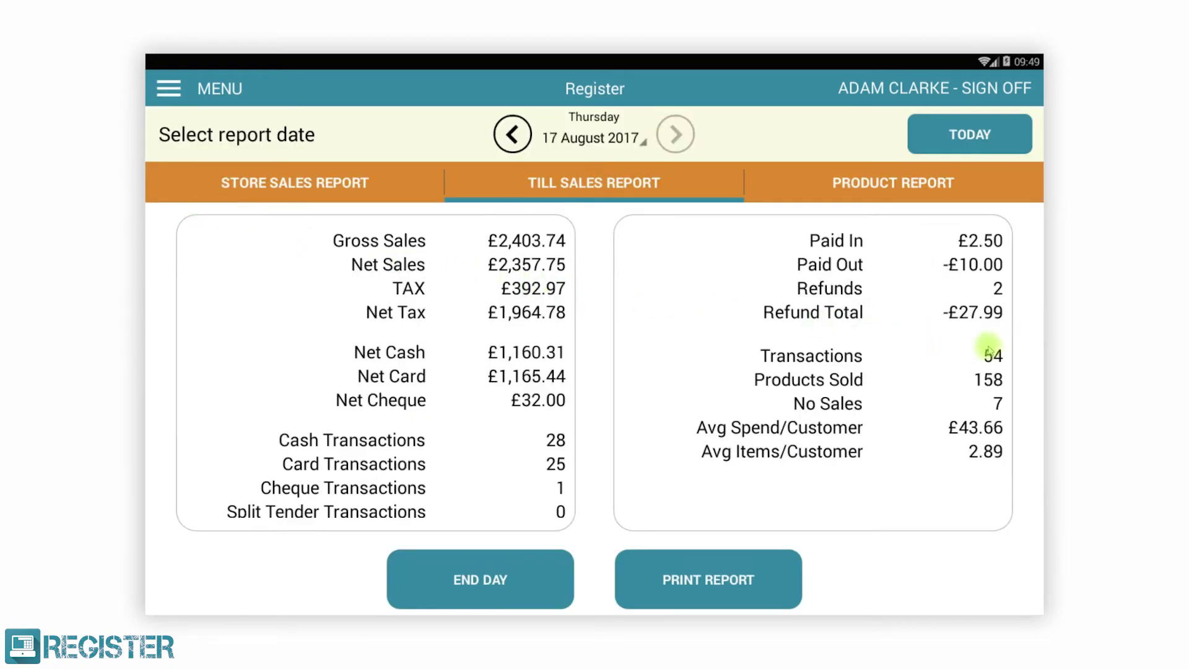
# Sort the product report by Net Sales, highest first, then by quantity Sold
pyautogui.moveTo(989, 345); pyautogui.dragTo(446, 314)
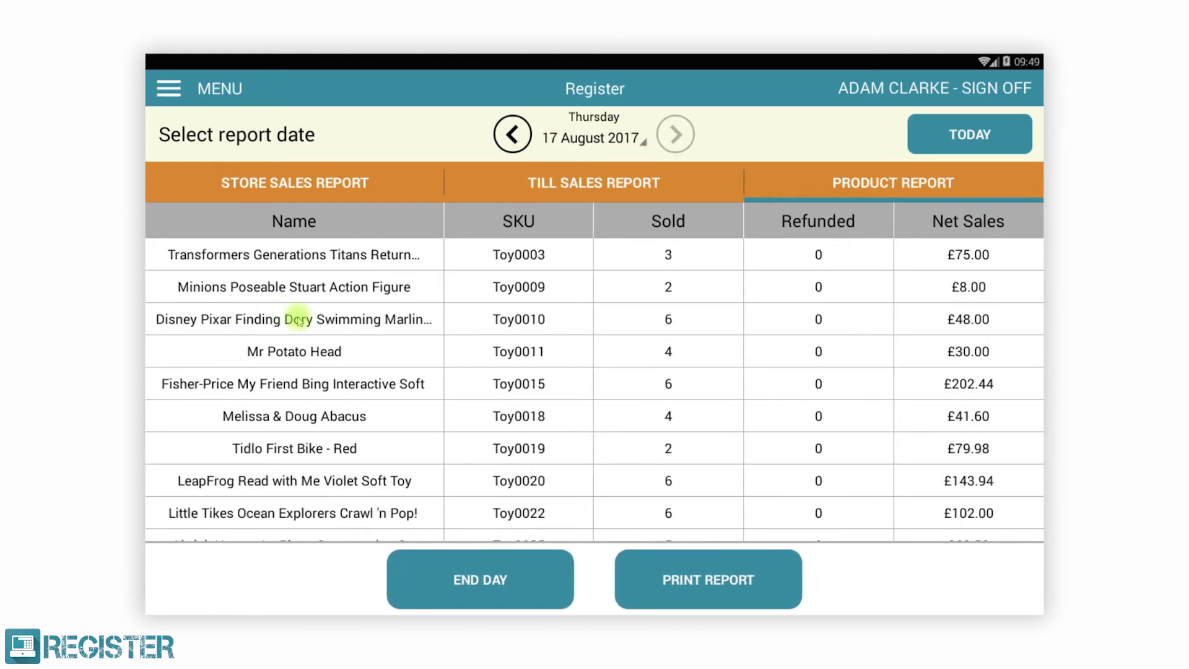
pyautogui.moveTo(633, 482); pyautogui.dragTo(721, 519)
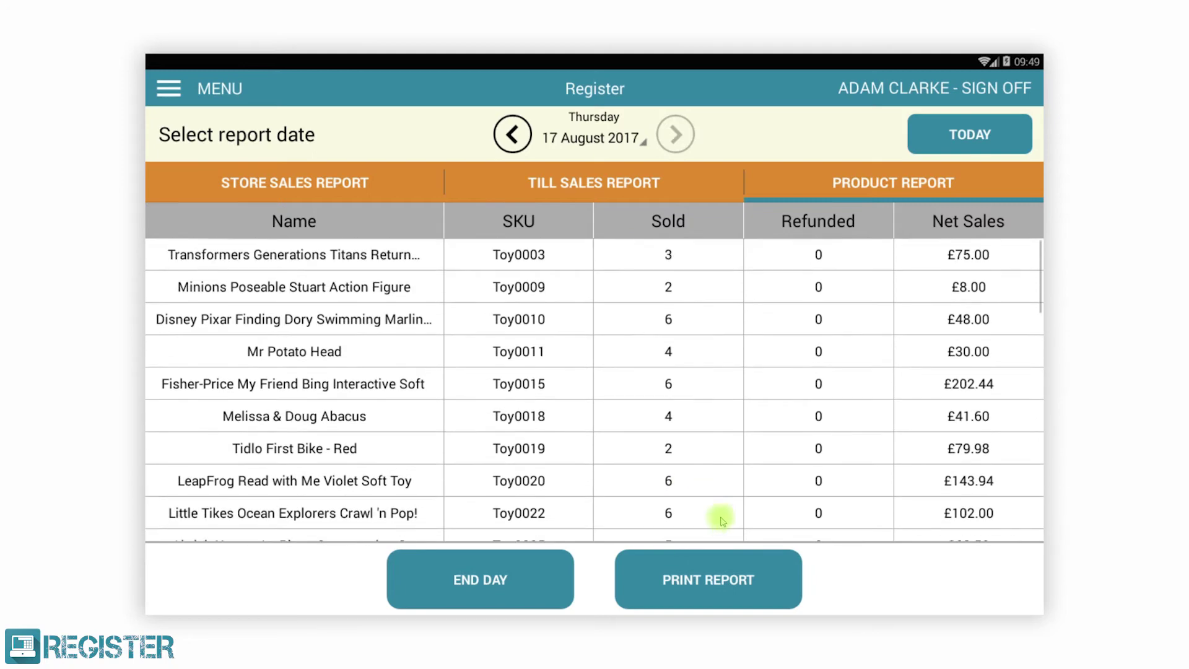
pyautogui.click(972, 225)
pyautogui.click(971, 224)
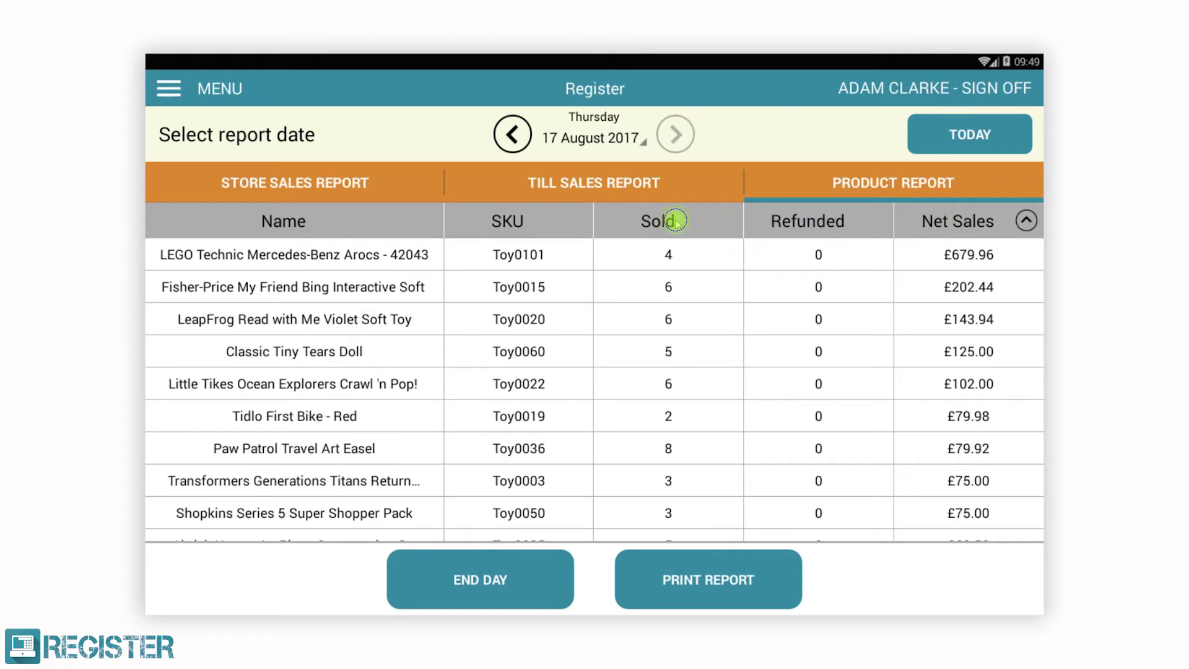
pyautogui.click(674, 221)
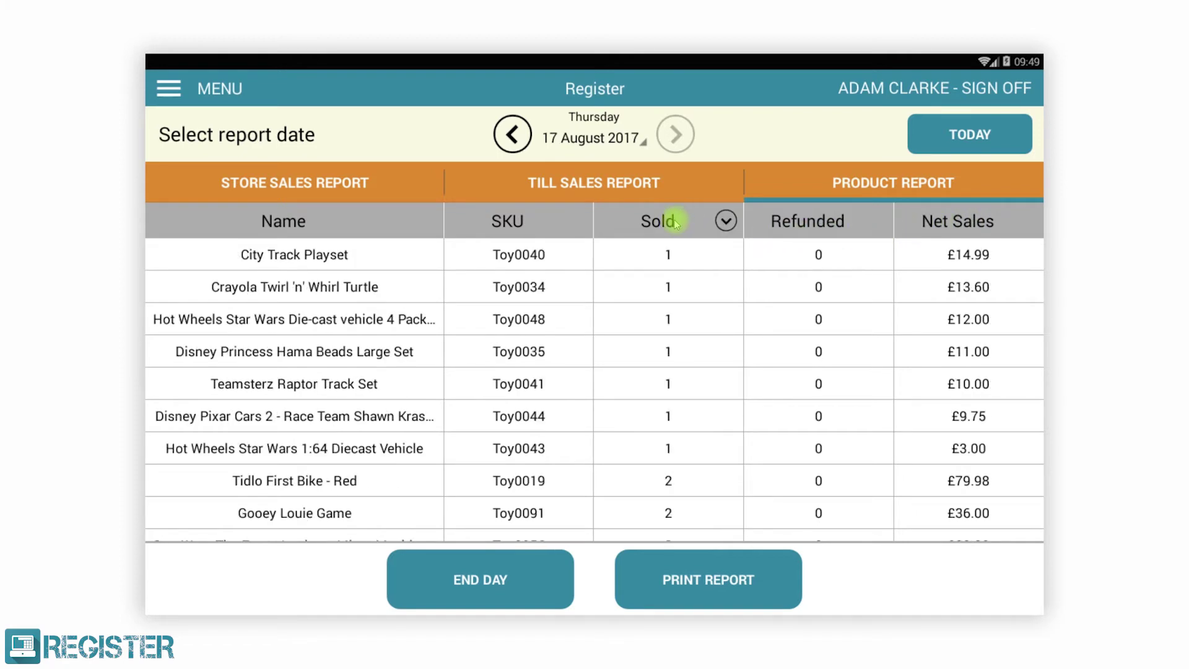
pyautogui.click(169, 88)
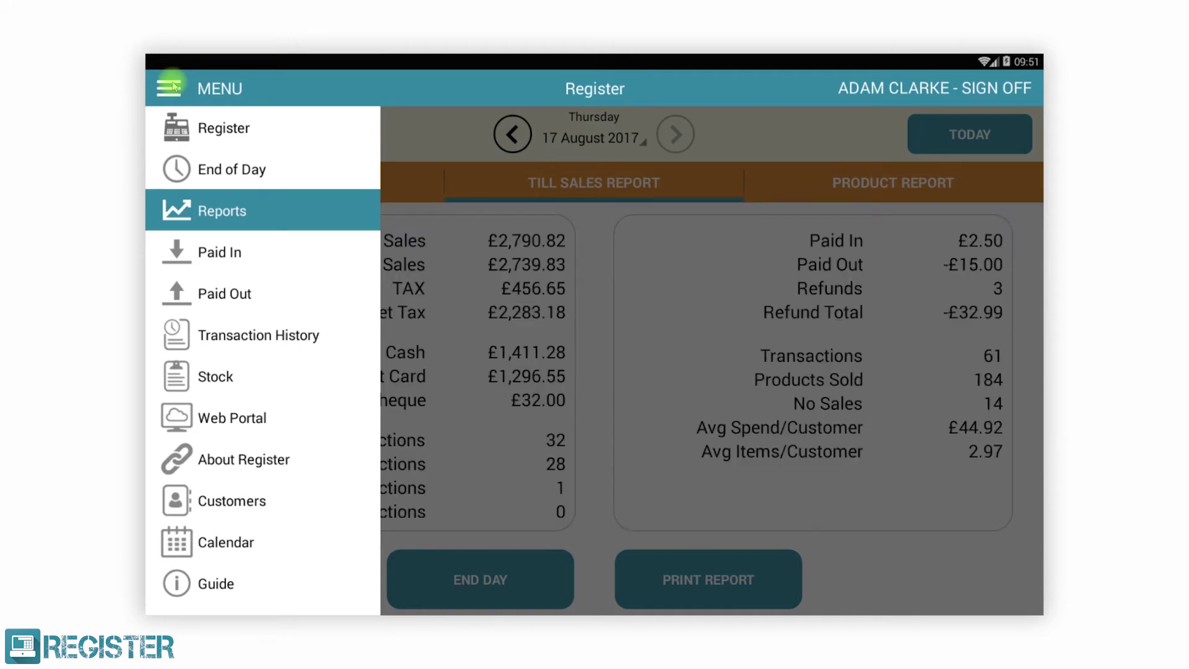
# Confirm ending the day and enter £131.12 as the card terminal takings
pyautogui.click(210, 171)
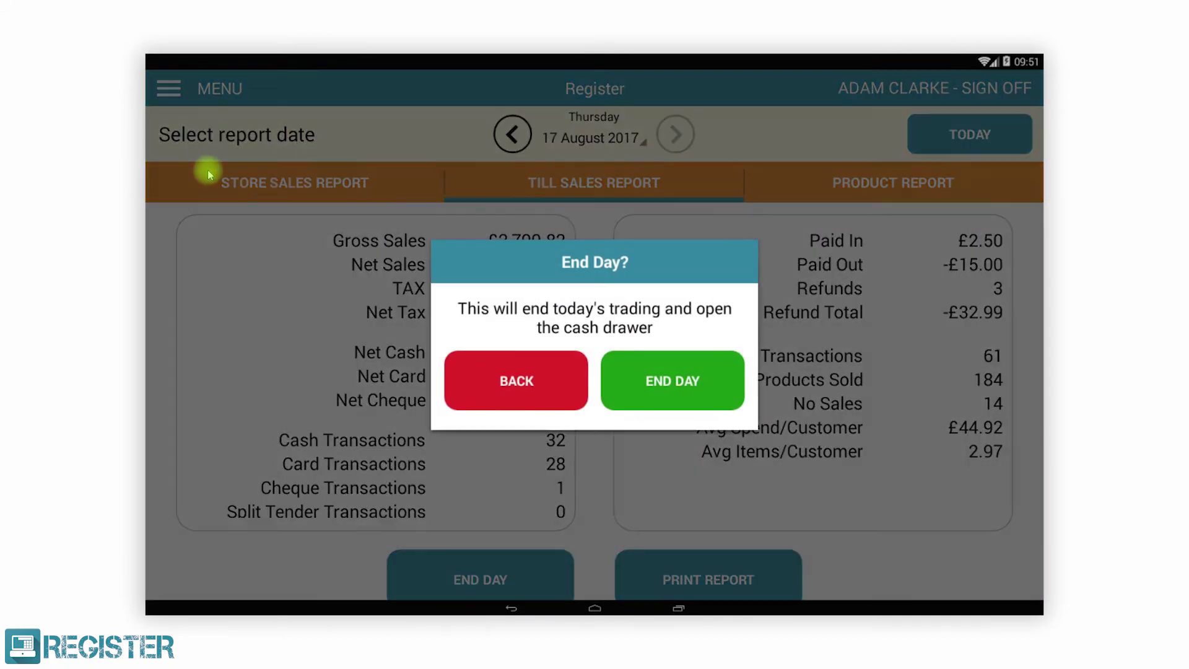
pyautogui.click(622, 370)
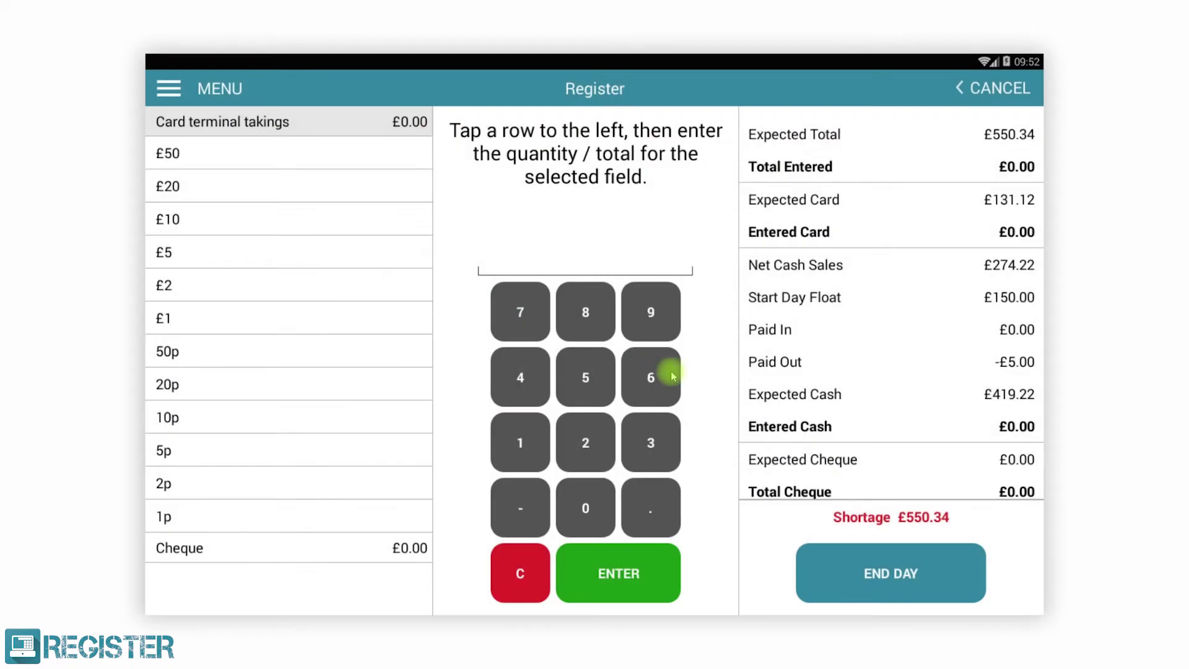
pyautogui.click(523, 439)
pyautogui.click(641, 440)
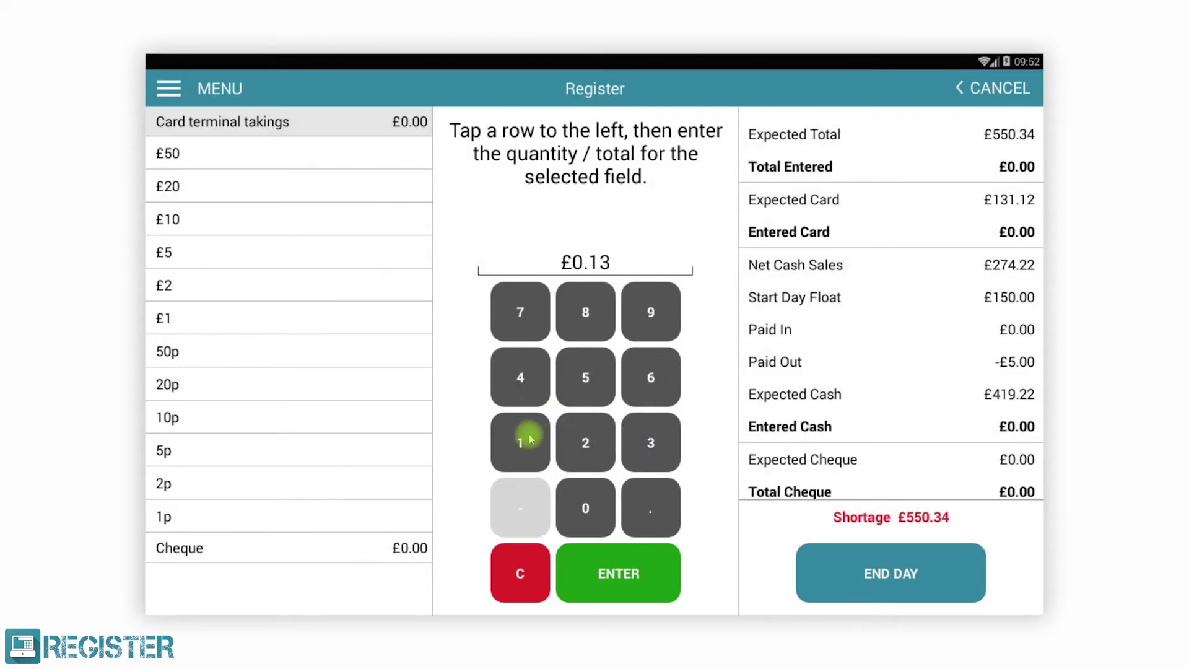
pyautogui.click(524, 441)
pyautogui.click(641, 505)
pyautogui.click(544, 455)
pyautogui.click(583, 440)
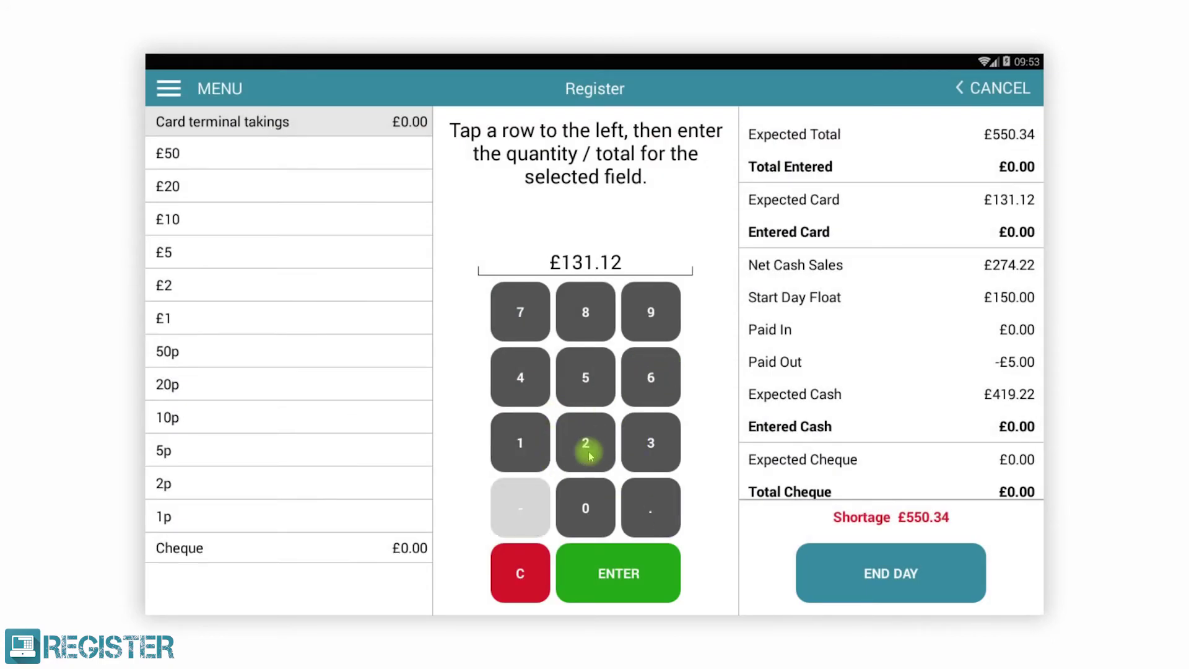
pyautogui.click(634, 585)
# Count the notes: three £50, five £20, four £10 and ten £5
pyautogui.click(650, 449)
pyautogui.click(619, 553)
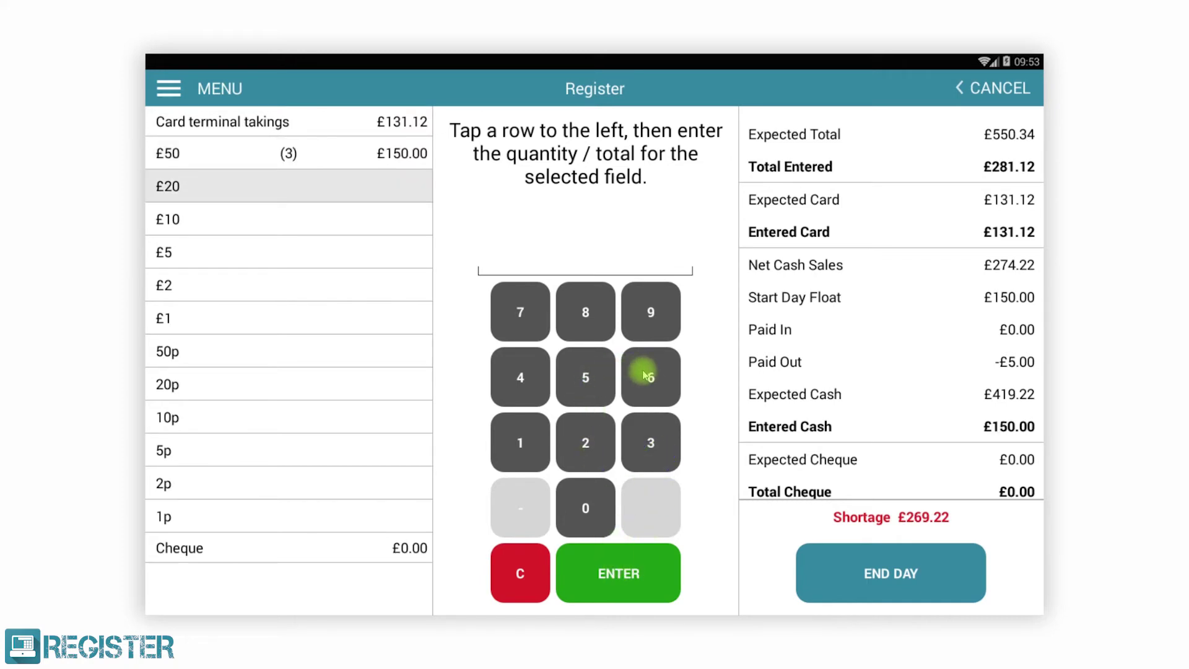
pyautogui.click(632, 569)
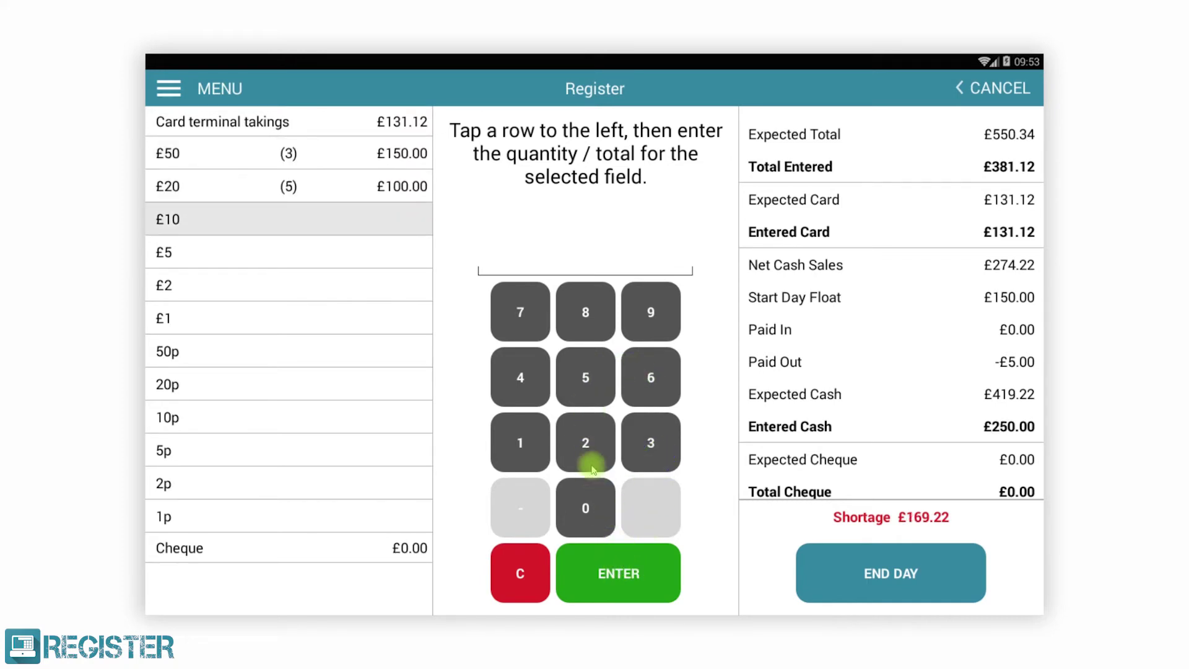
pyautogui.click(529, 376)
pyautogui.click(630, 571)
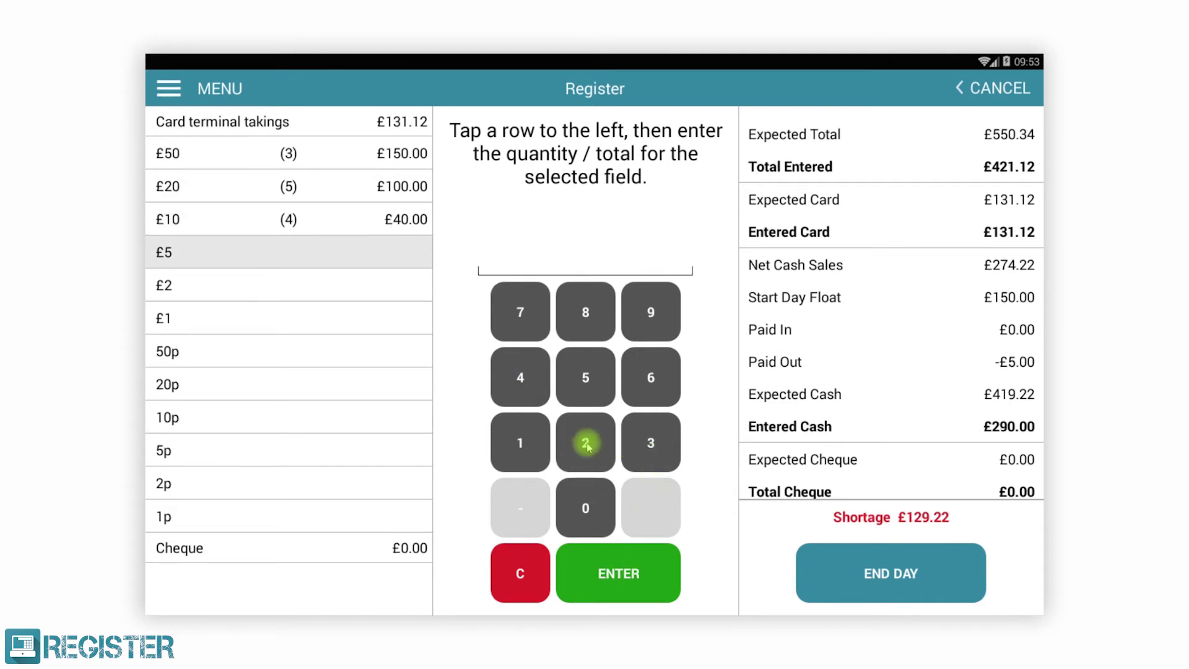
pyautogui.click(545, 445)
pyautogui.click(595, 507)
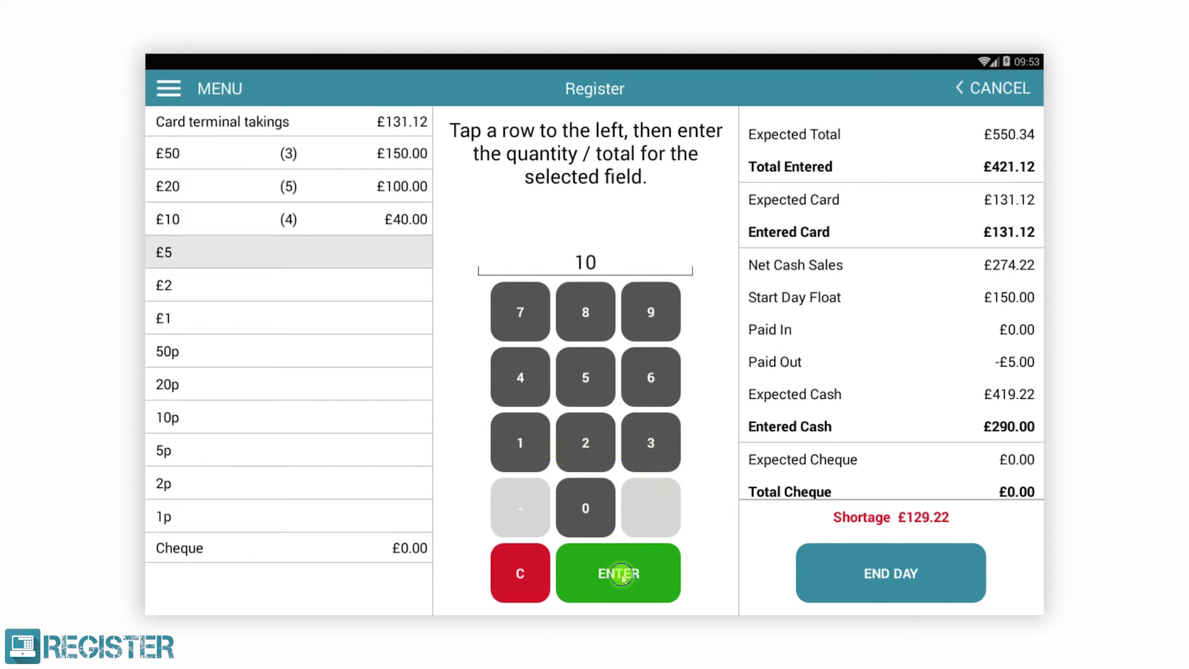
pyautogui.click(618, 567)
# Count the larger coins: fifteen £2, twenty-four £1 and twelve 50p
pyautogui.click(542, 433)
pyautogui.click(570, 397)
pyautogui.click(626, 567)
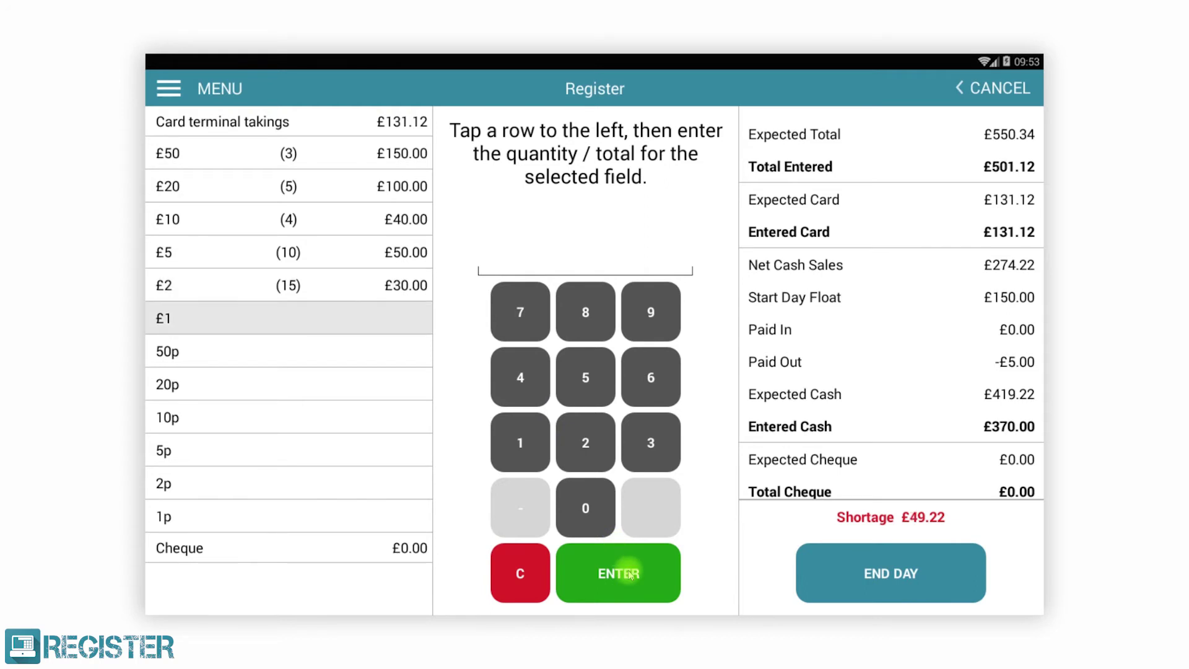
pyautogui.click(596, 436)
pyautogui.click(522, 377)
pyautogui.click(595, 557)
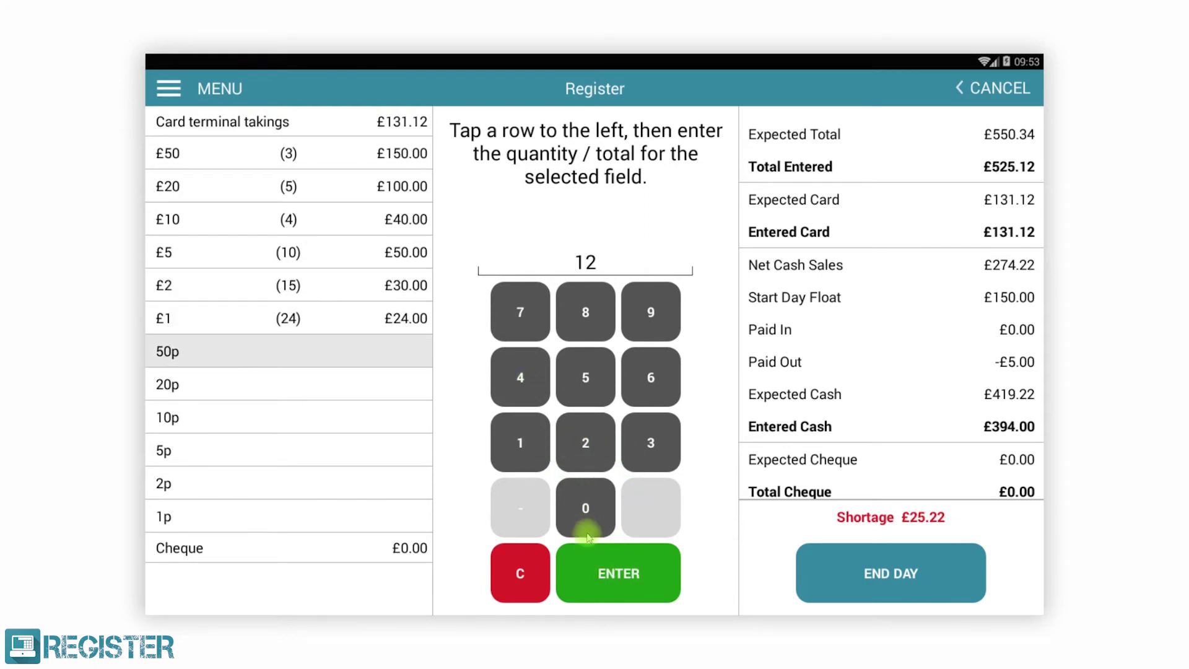
pyautogui.click(592, 550)
# Count the small coins: fifty-four 20p, thirty-two 10p, forty-one 5p, fifty-two 2p, twelve 1p
pyautogui.click(594, 387)
pyautogui.click(520, 379)
pyautogui.click(595, 547)
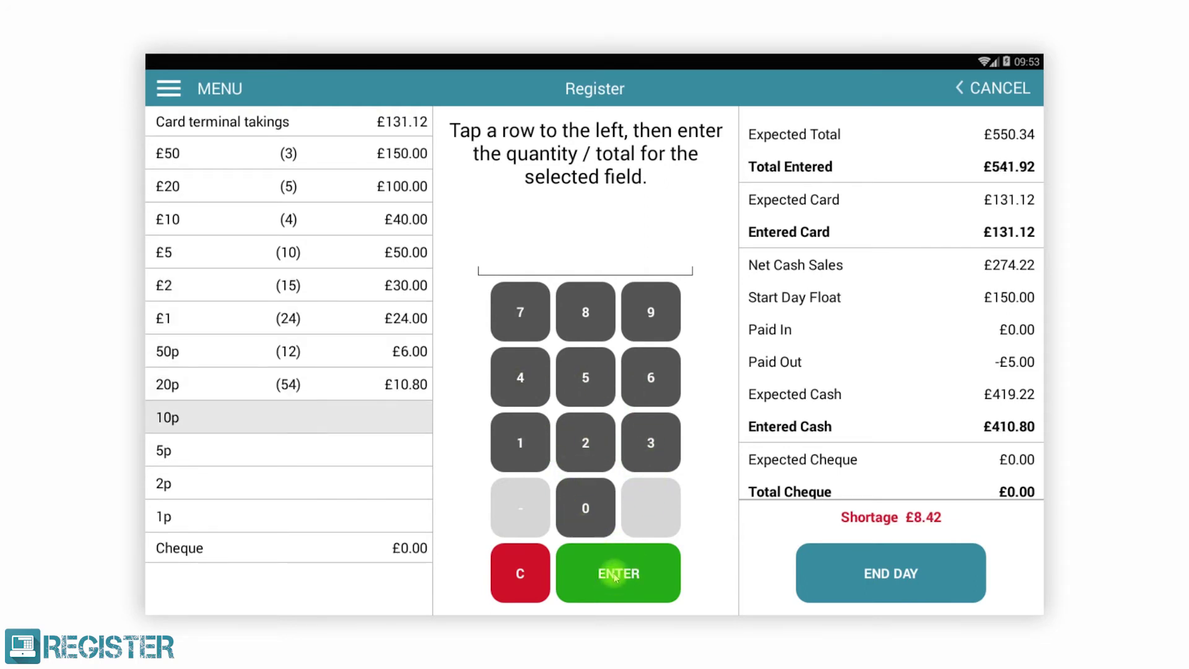
pyautogui.click(638, 462)
pyautogui.click(589, 442)
pyautogui.click(623, 574)
pyautogui.click(523, 435)
pyautogui.click(621, 569)
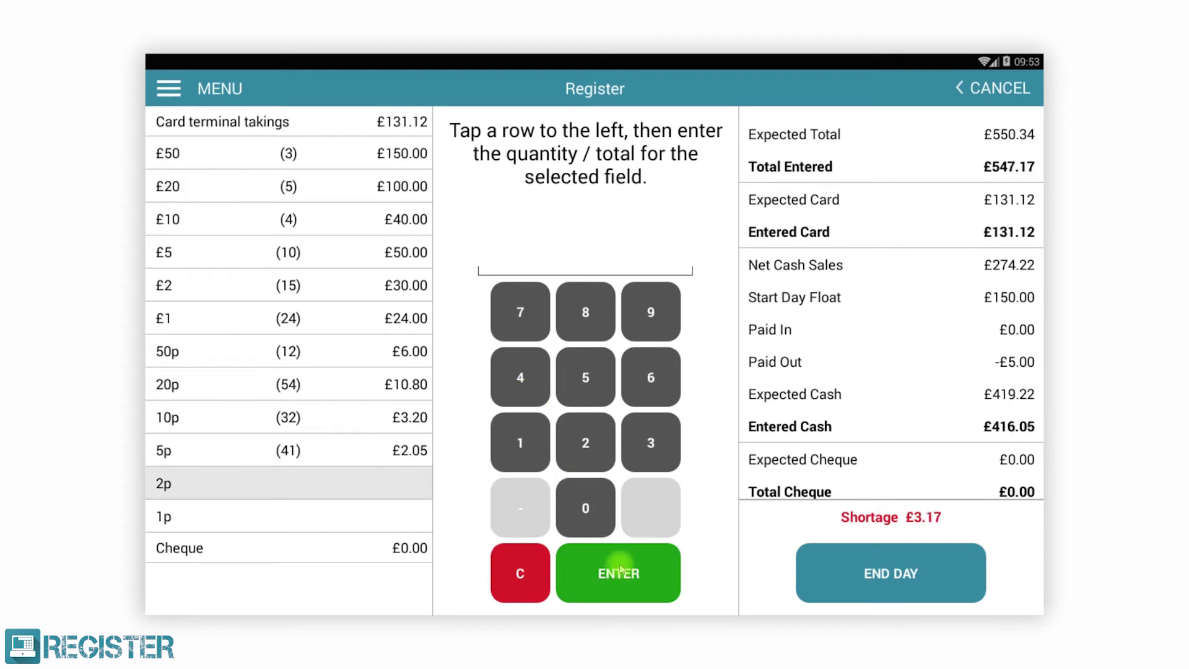
pyautogui.click(584, 365)
pyautogui.click(580, 437)
pyautogui.click(607, 569)
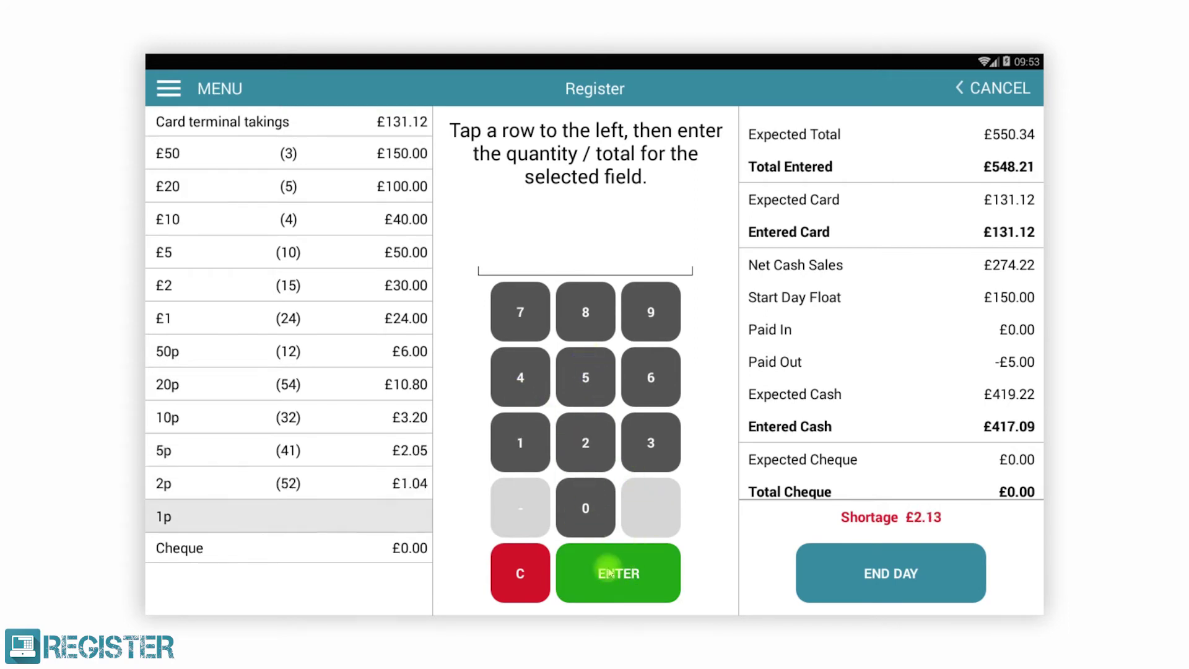
pyautogui.click(526, 445)
pyautogui.click(585, 441)
pyautogui.click(606, 570)
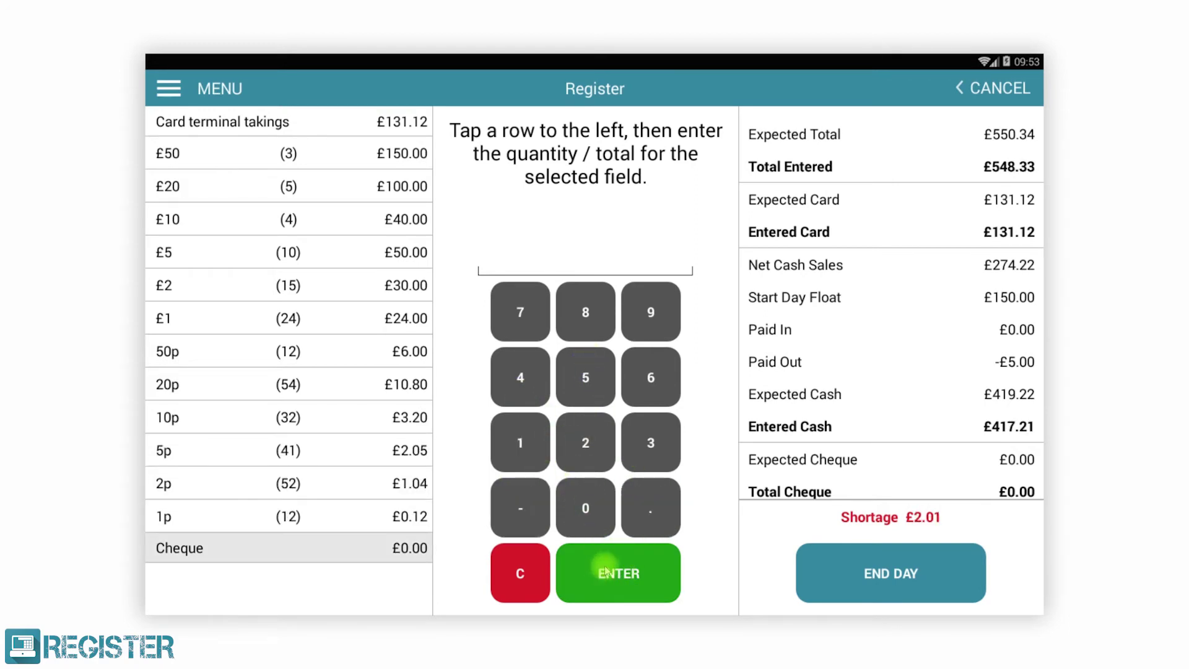
# End the day, accepting the £2.01 shortage, and dismiss the confirmation
pyautogui.click(831, 562)
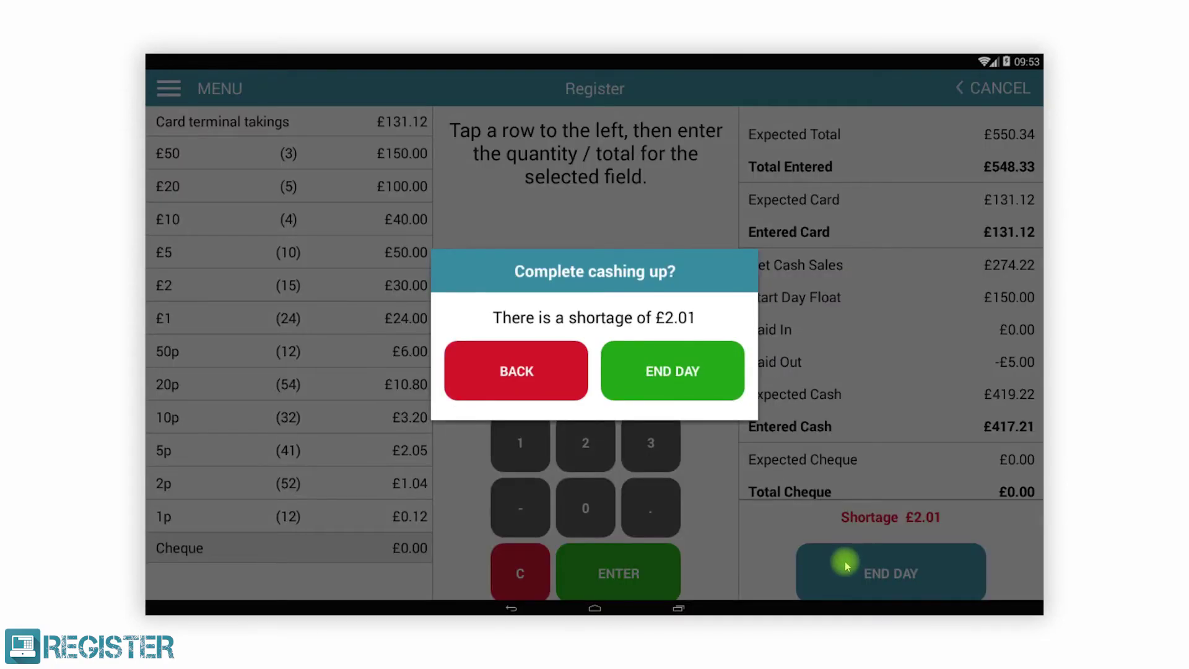
pyautogui.click(660, 380)
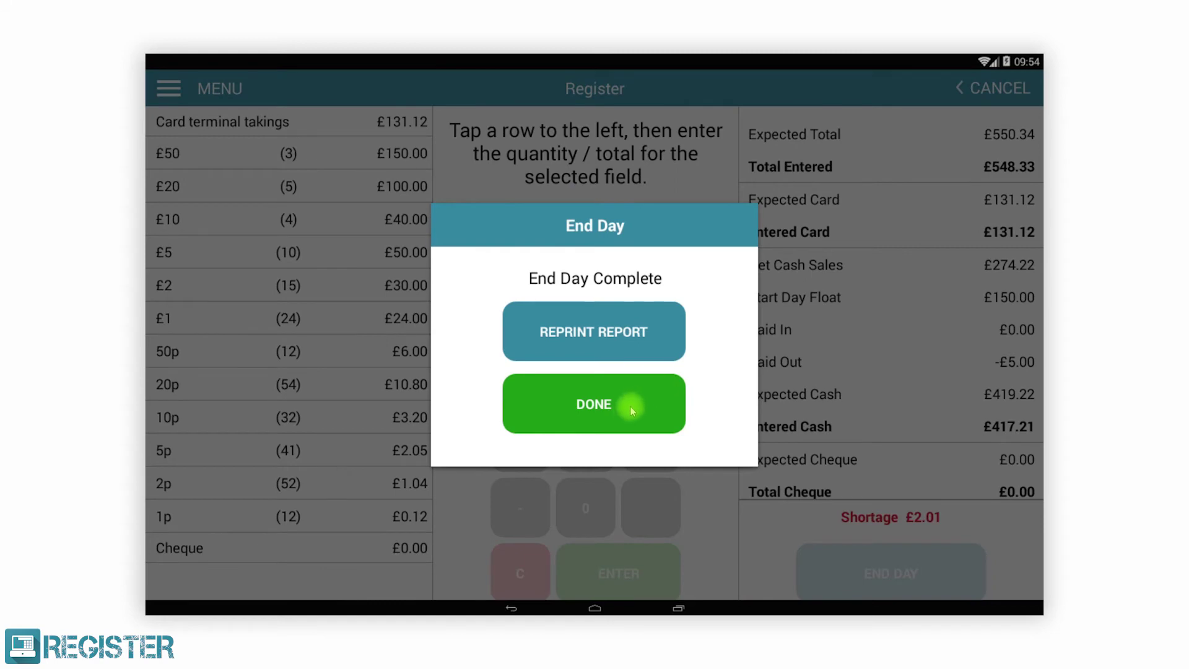
pyautogui.click(626, 411)
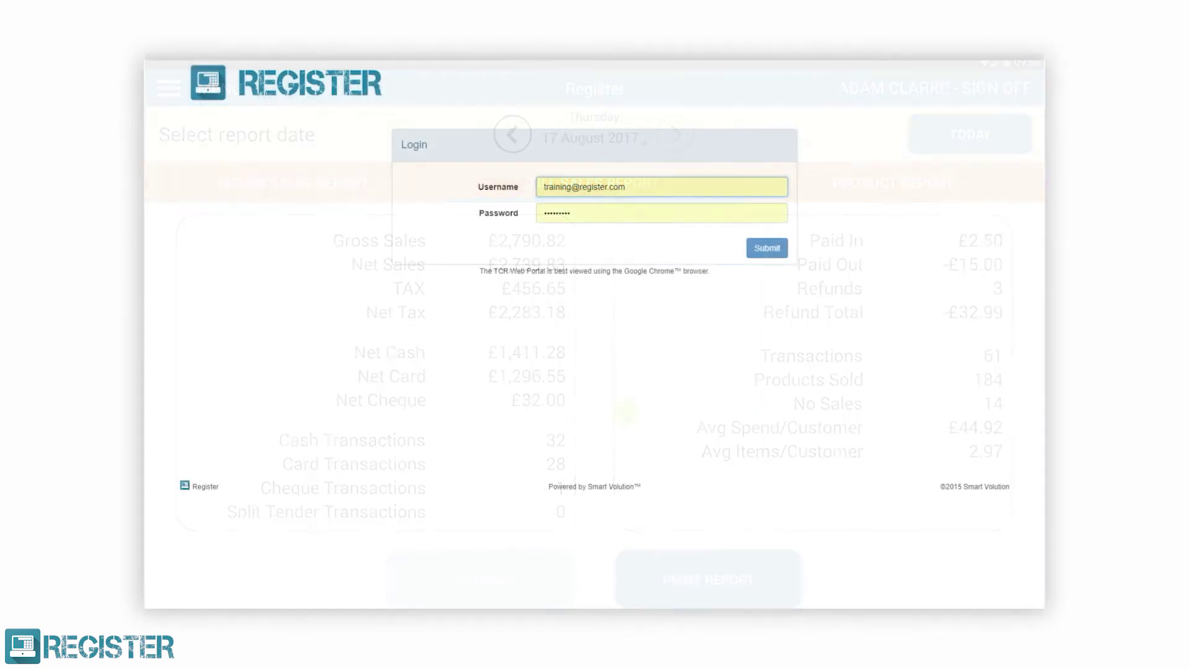
# Sign in, keep the dashboard on All Stores (61 transactions), and go to Reports > Sales
pyautogui.click(768, 249)
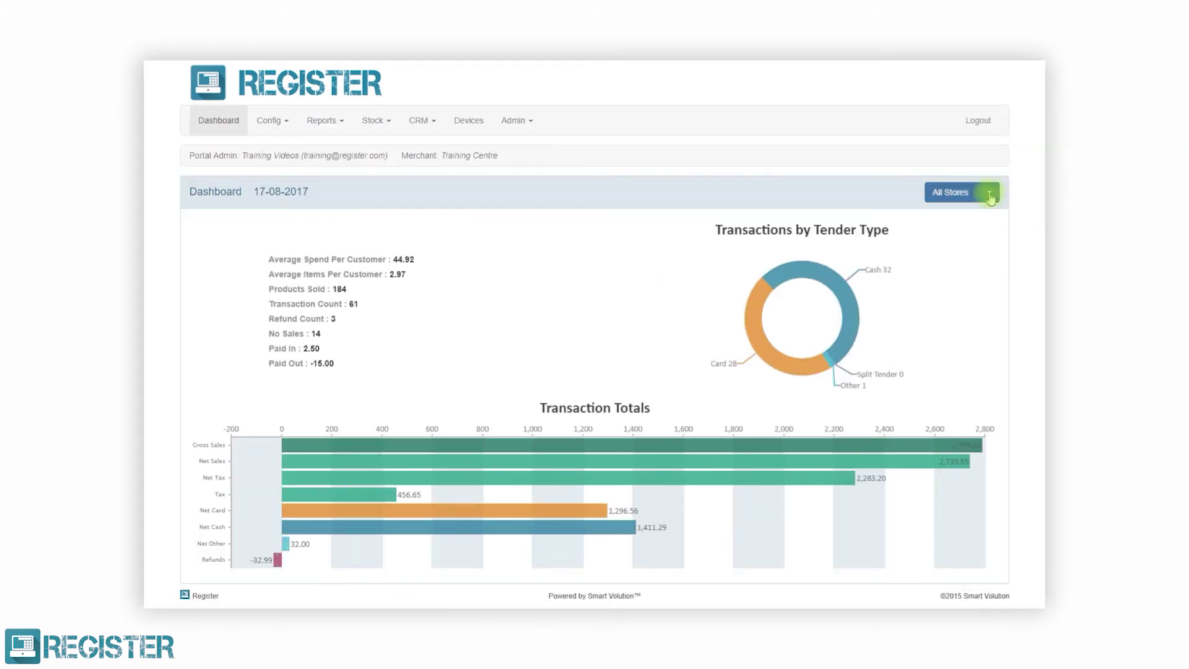
pyautogui.click(989, 192)
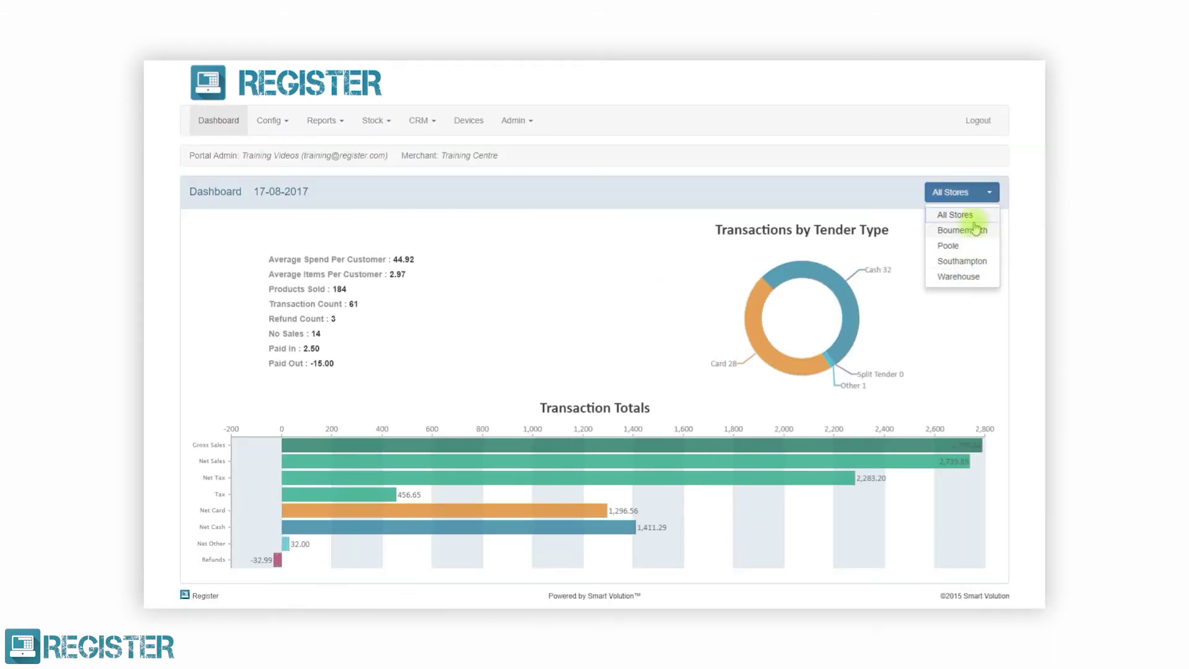
pyautogui.click(967, 215)
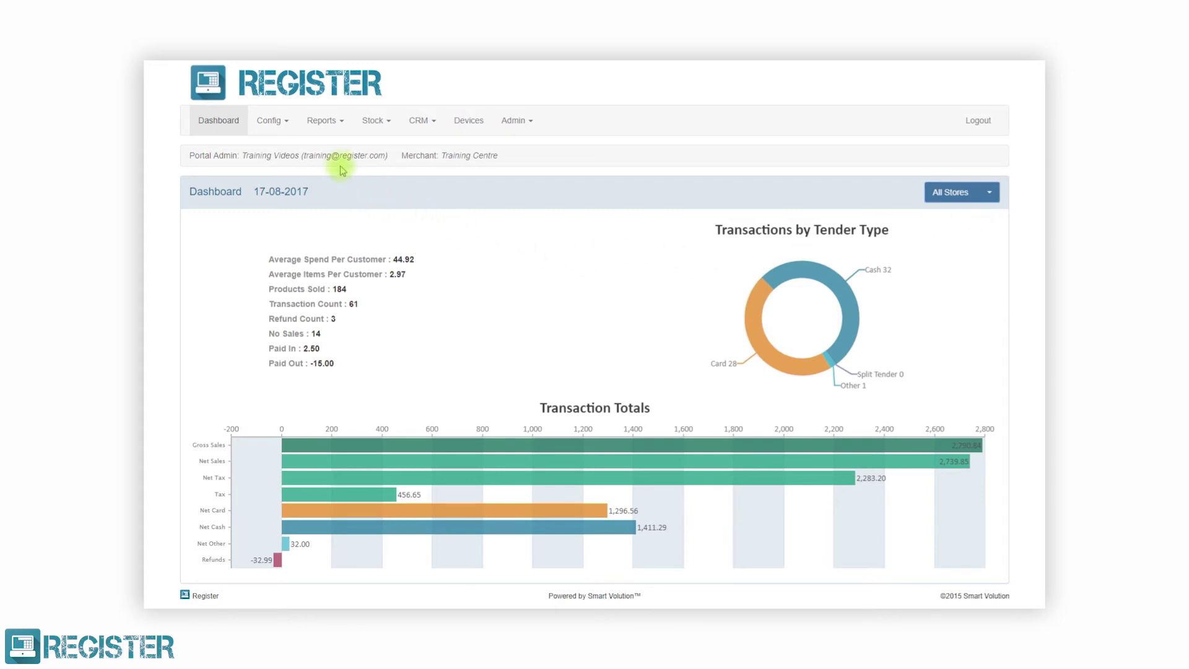
pyautogui.click(342, 124)
pyautogui.click(316, 174)
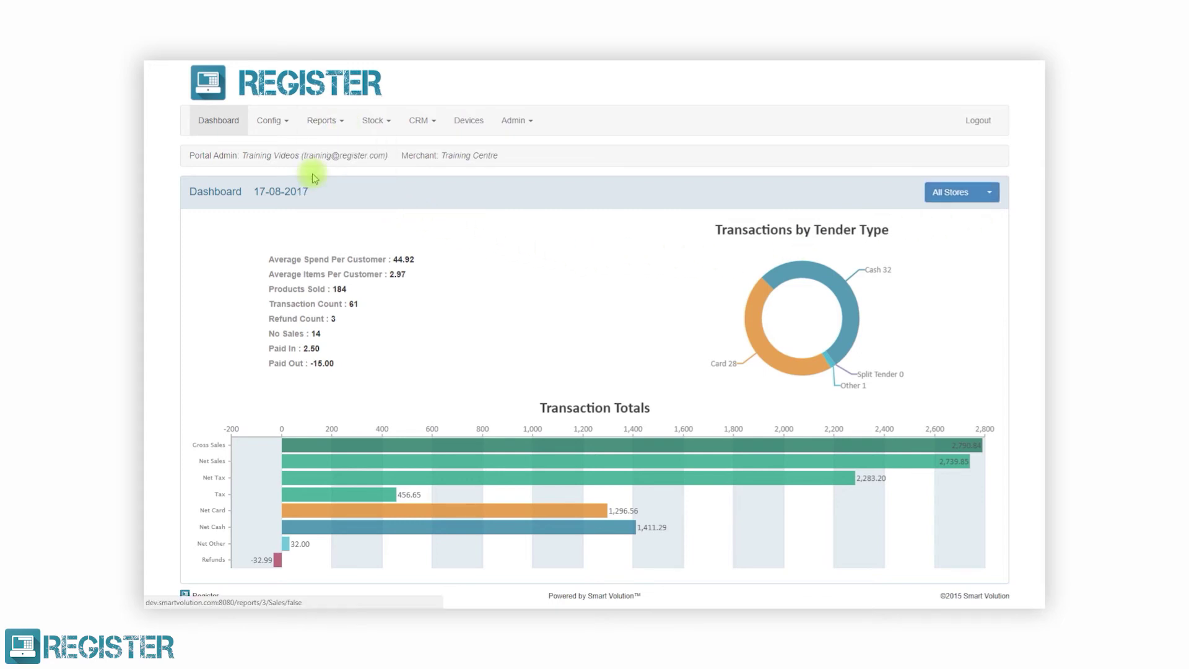
# Keep the report range on Today and view the Staff Report
pyautogui.click(231, 186)
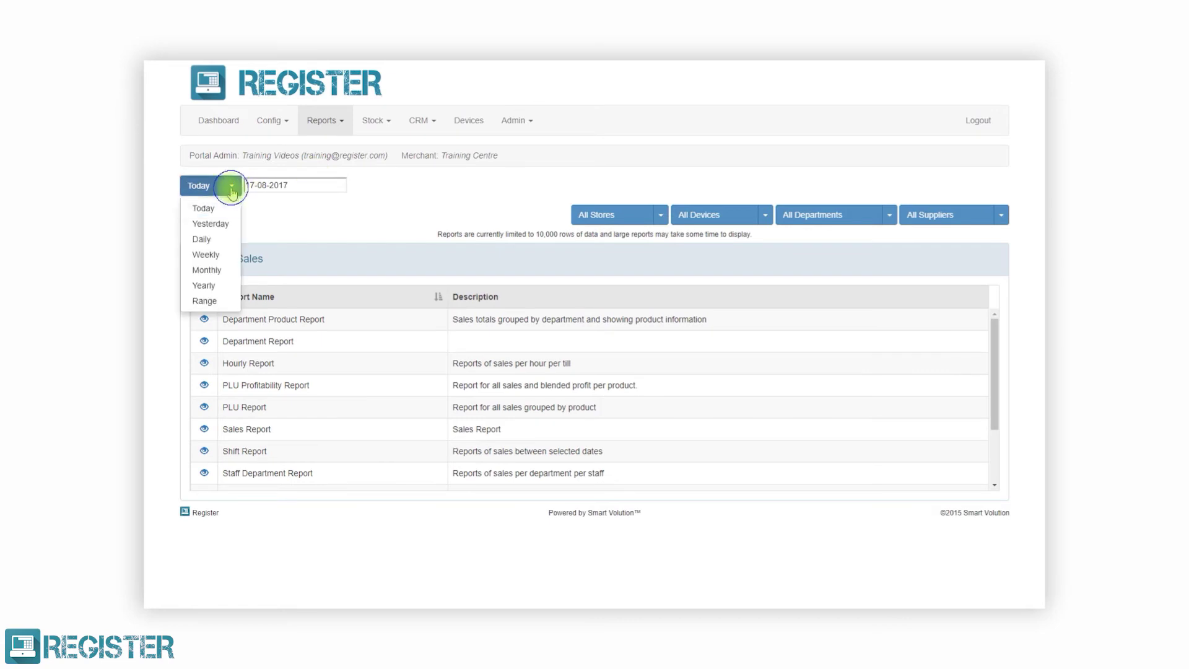
pyautogui.click(205, 208)
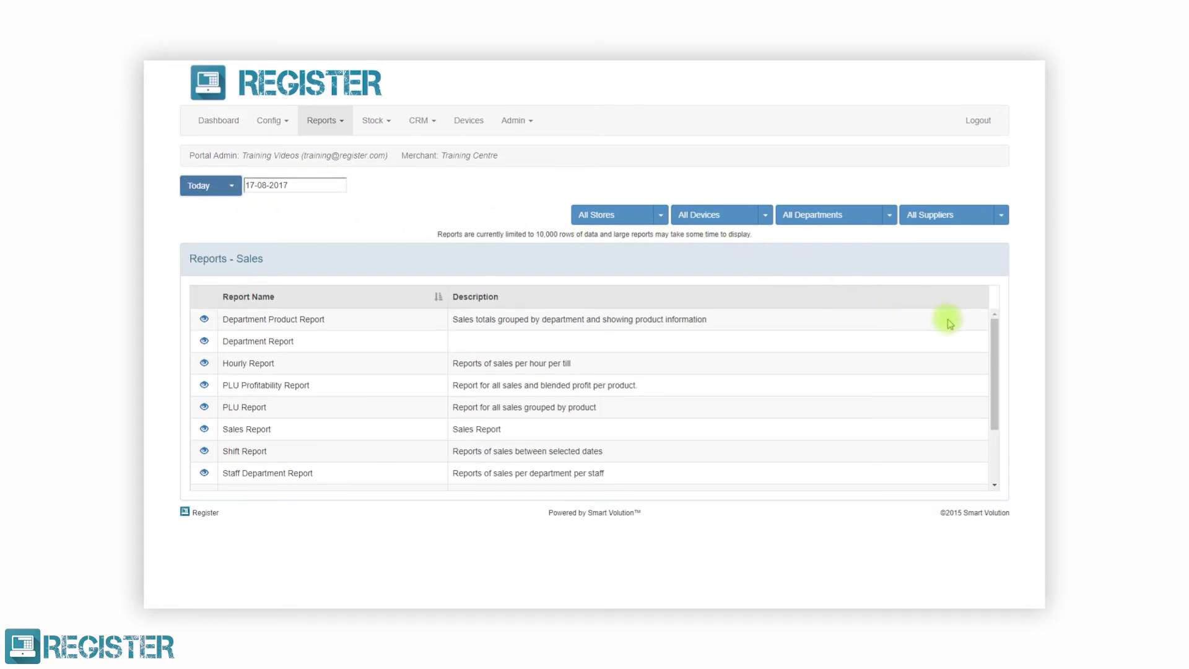
pyautogui.moveTo(994, 330); pyautogui.dragTo(985, 383)
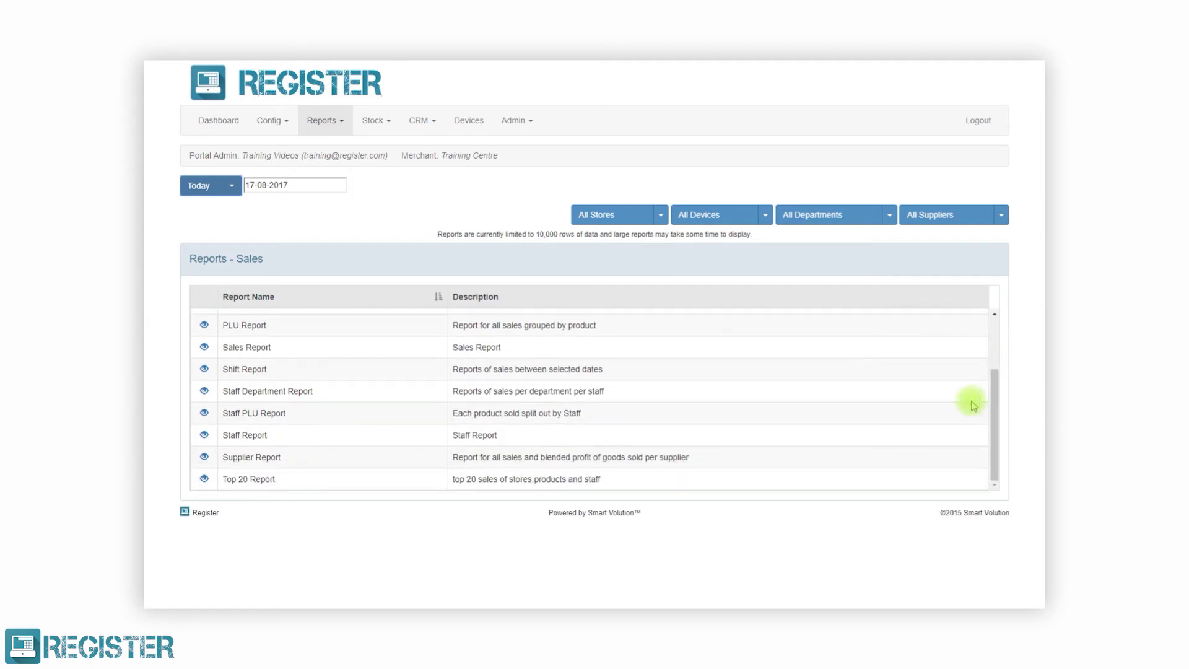
pyautogui.click(204, 435)
pyautogui.moveTo(352, 428); pyautogui.dragTo(701, 416)
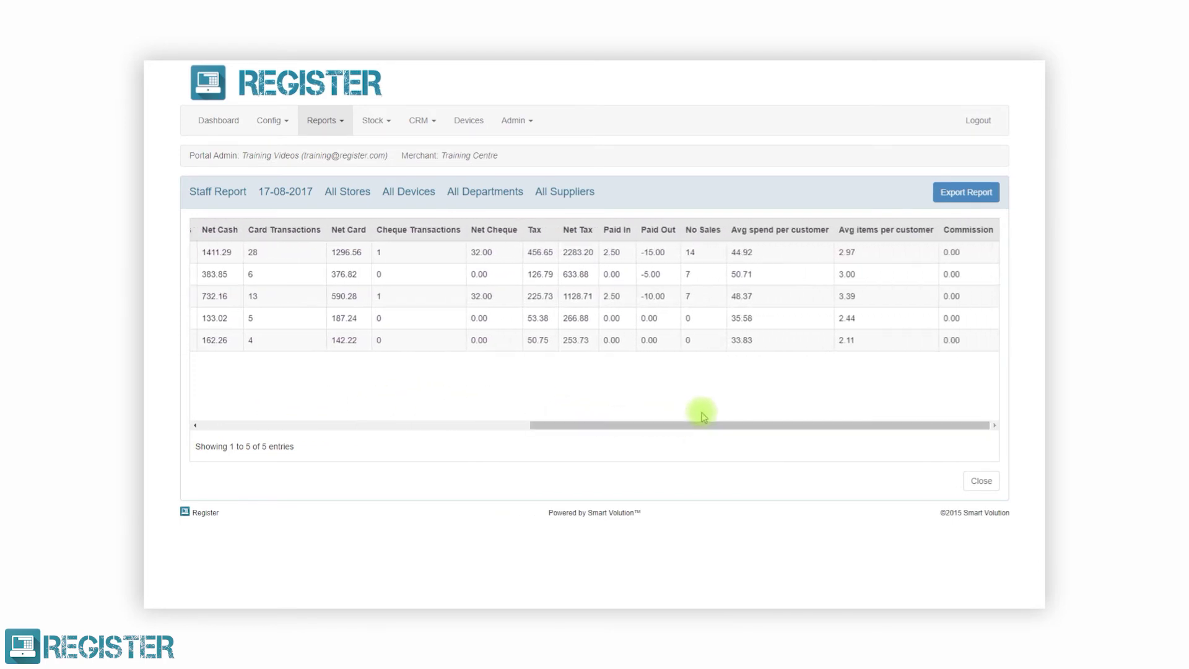
# Export the Staff Report as an XLS file, then close it and the downloads bar
pyautogui.click(956, 195)
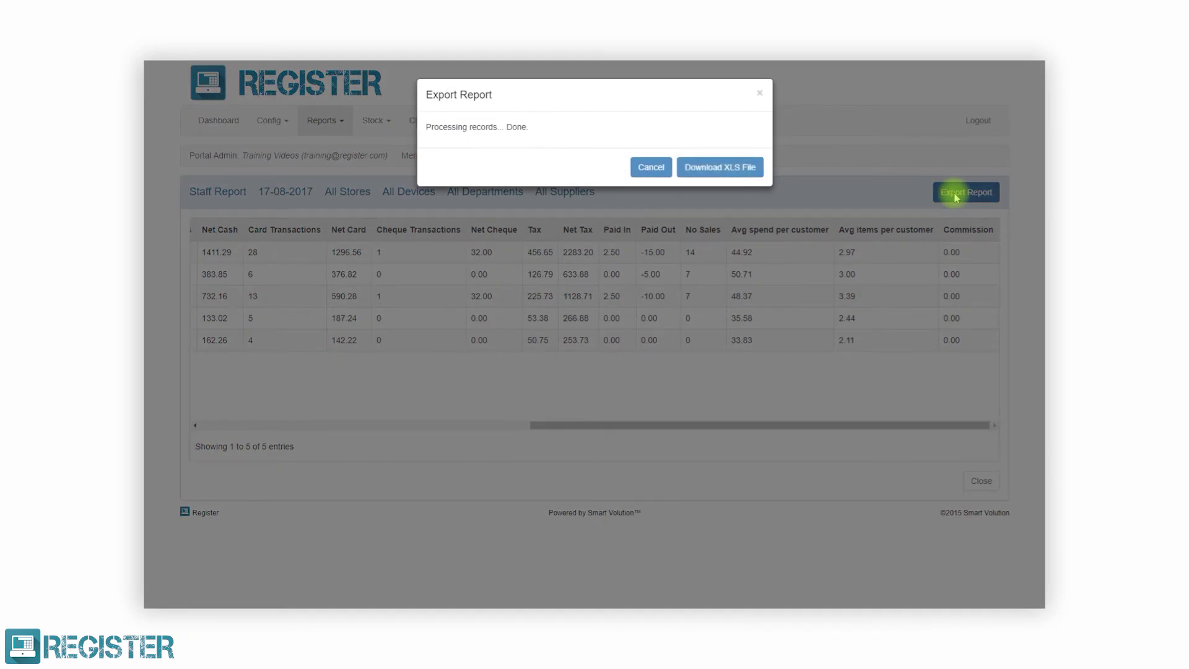
pyautogui.click(743, 166)
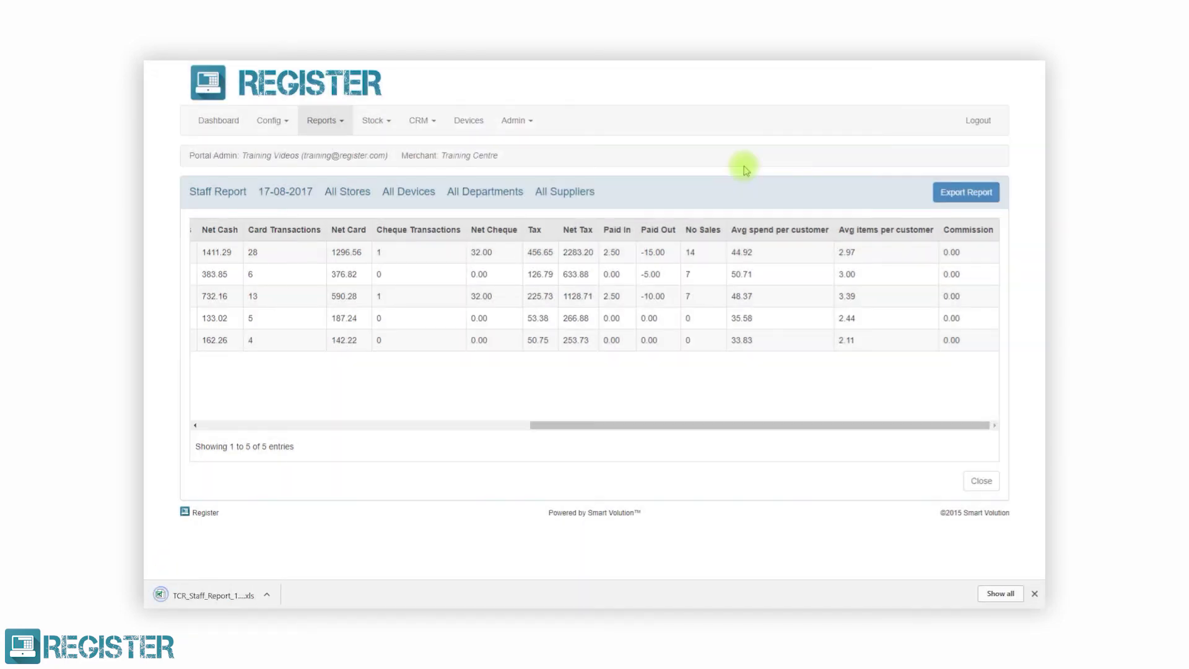
pyautogui.click(978, 482)
pyautogui.click(1035, 594)
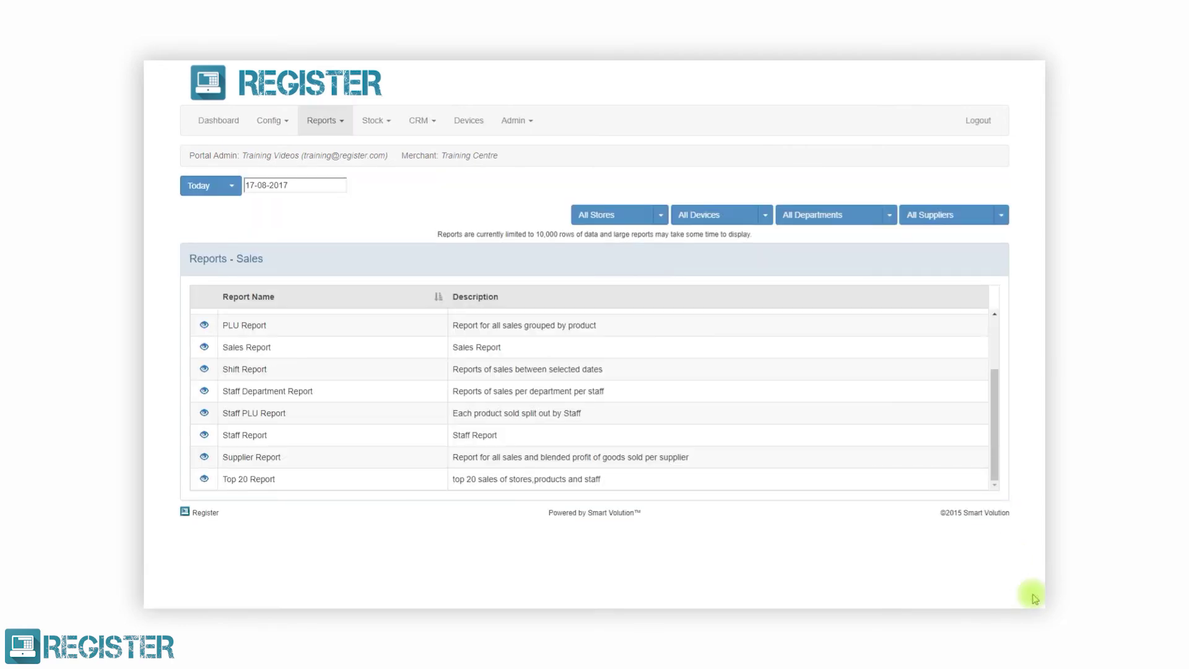
# In Stock > Products, search for 'star wars' and edit Krennic's Imperial Shuttle
pyautogui.click(376, 122)
pyautogui.click(383, 163)
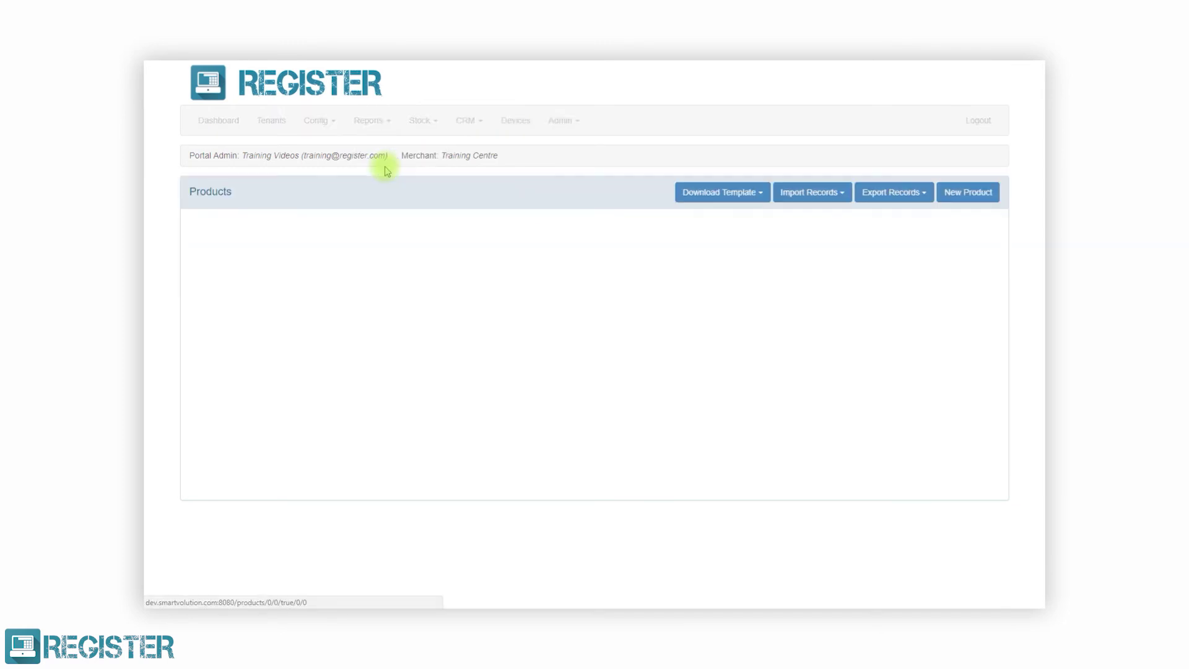
pyautogui.click(700, 191)
pyautogui.click(818, 193)
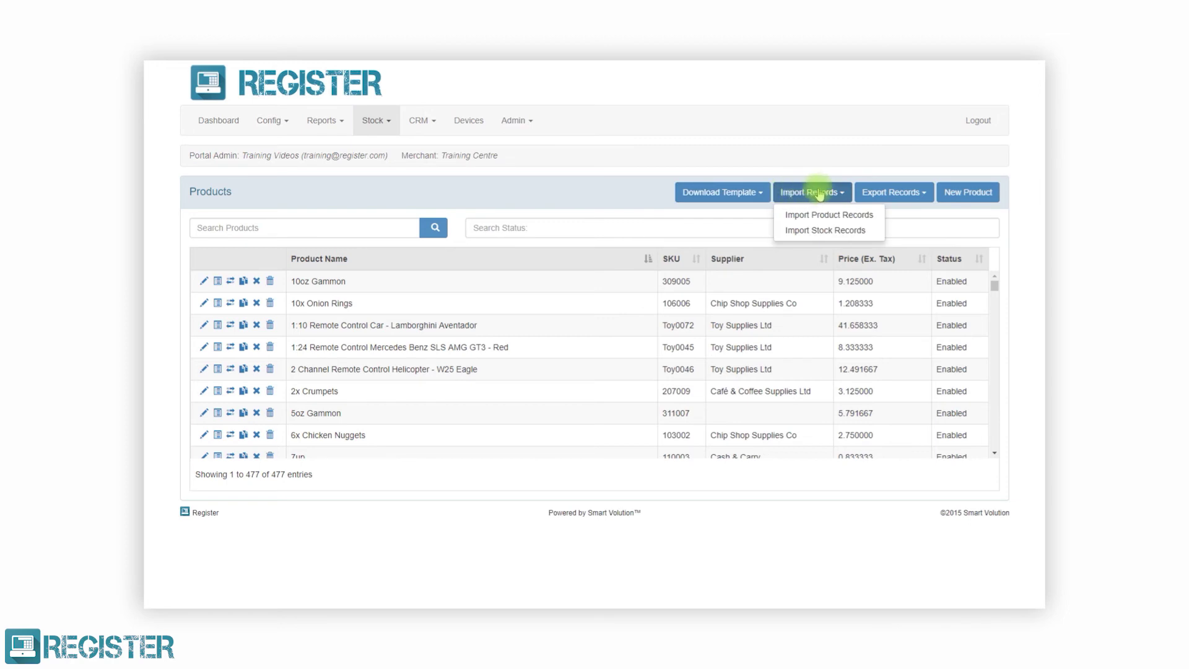
pyautogui.click(880, 191)
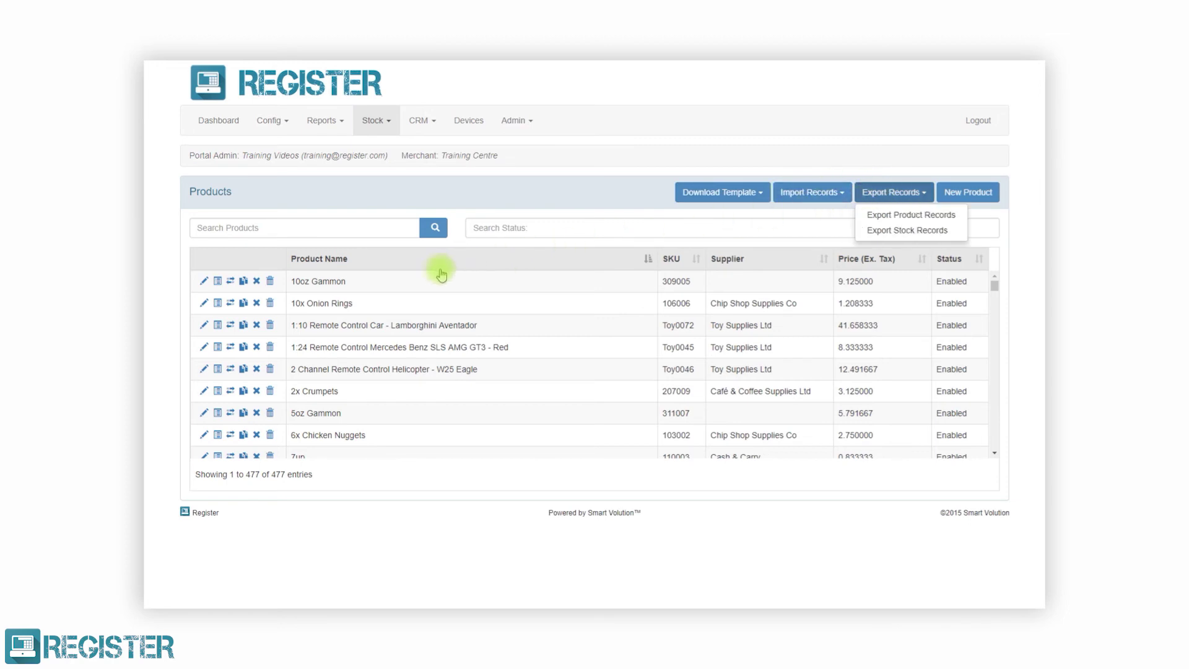
pyautogui.click(354, 233)
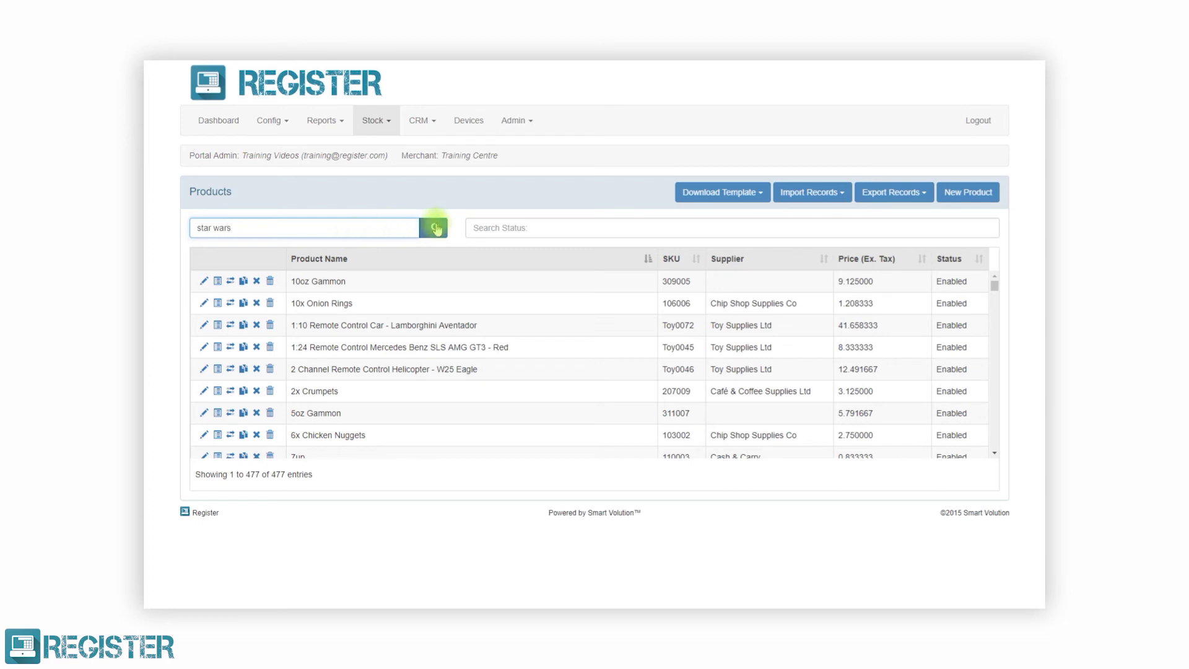
pyautogui.click(436, 229)
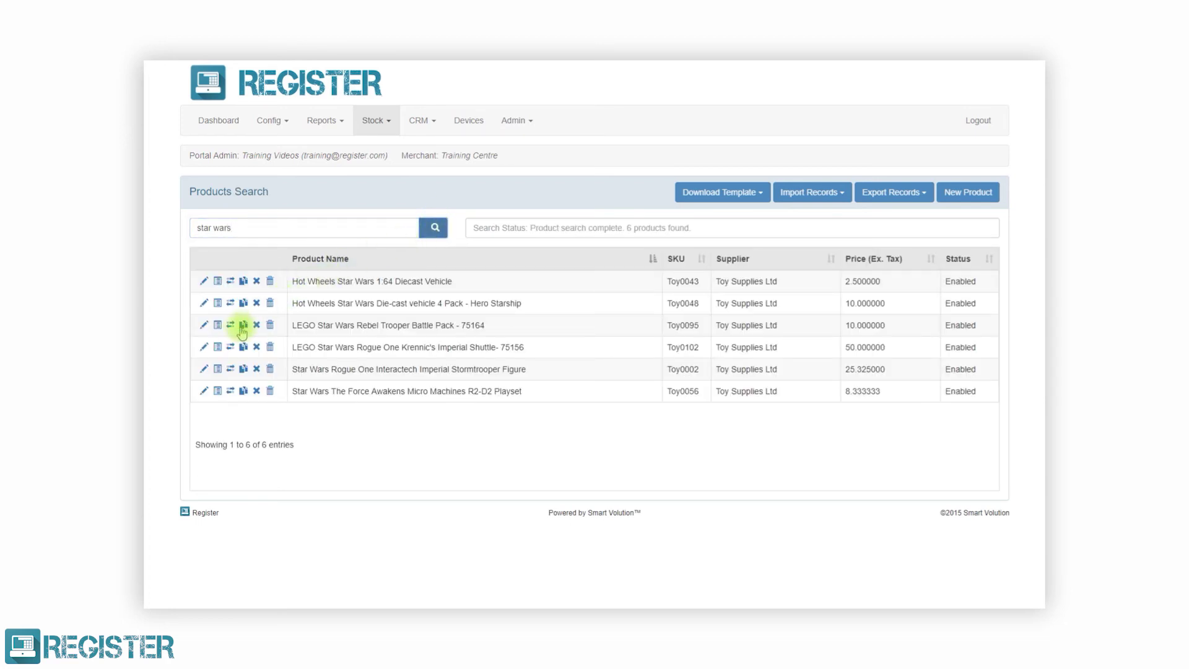
pyautogui.click(203, 347)
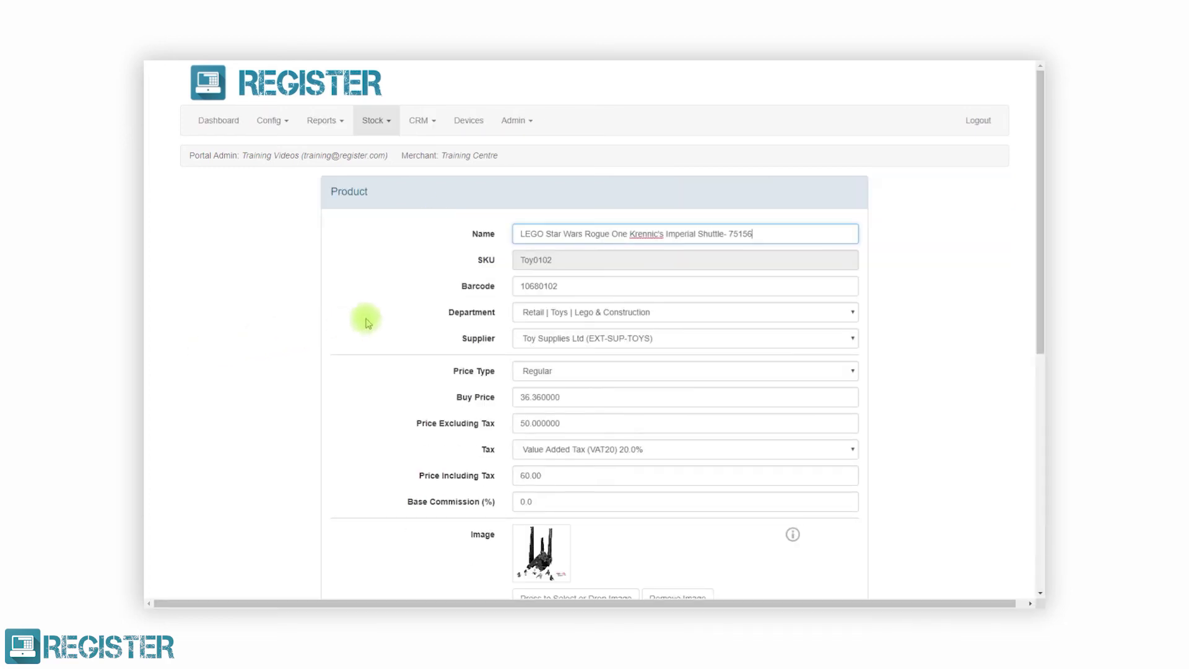
# Change the Price Including Tax to 55 and save the product
pyautogui.moveTo(1040, 200); pyautogui.dragTo(956, 372)
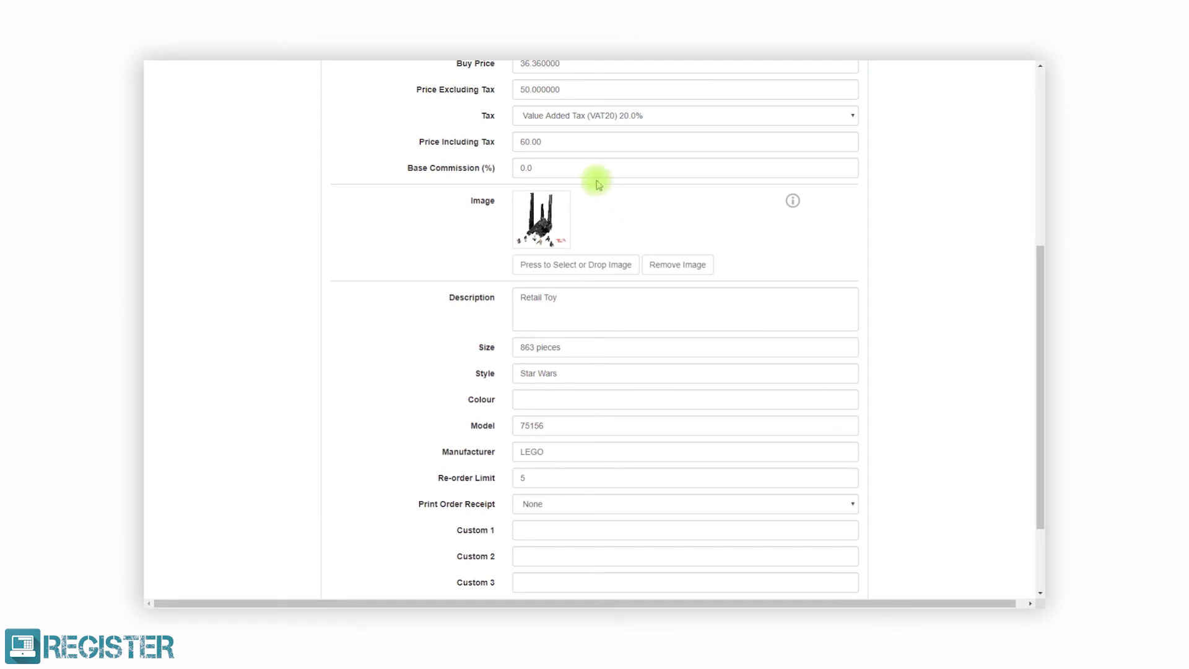
pyautogui.moveTo(560, 142); pyautogui.dragTo(506, 162)
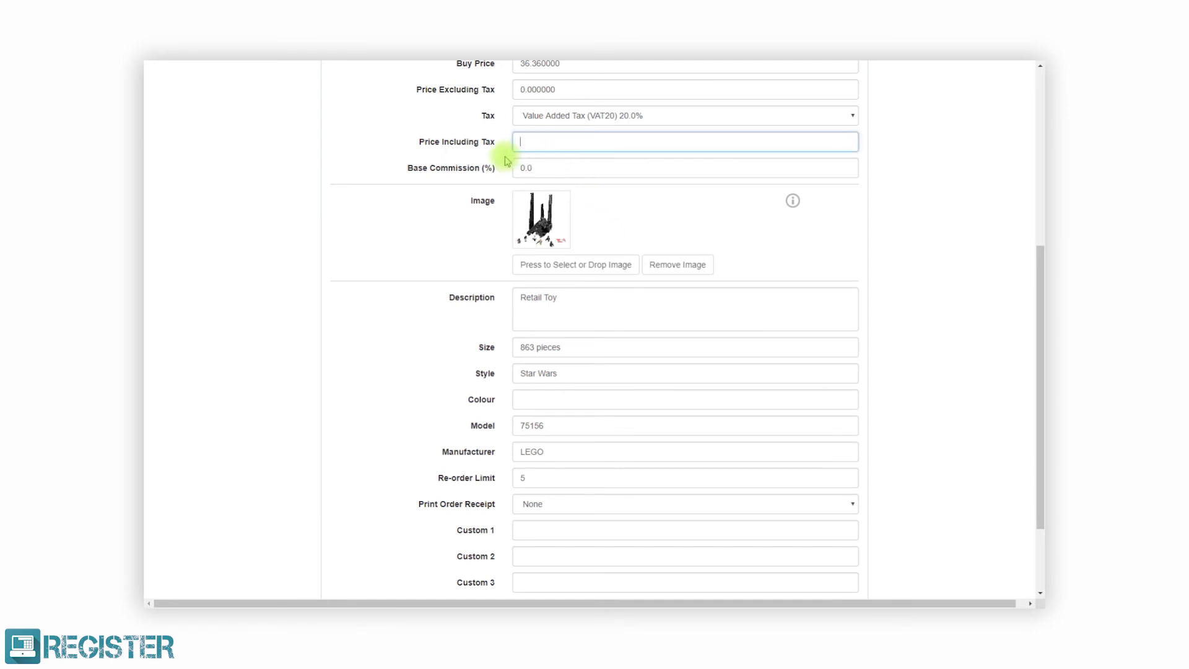
pyautogui.write('55')
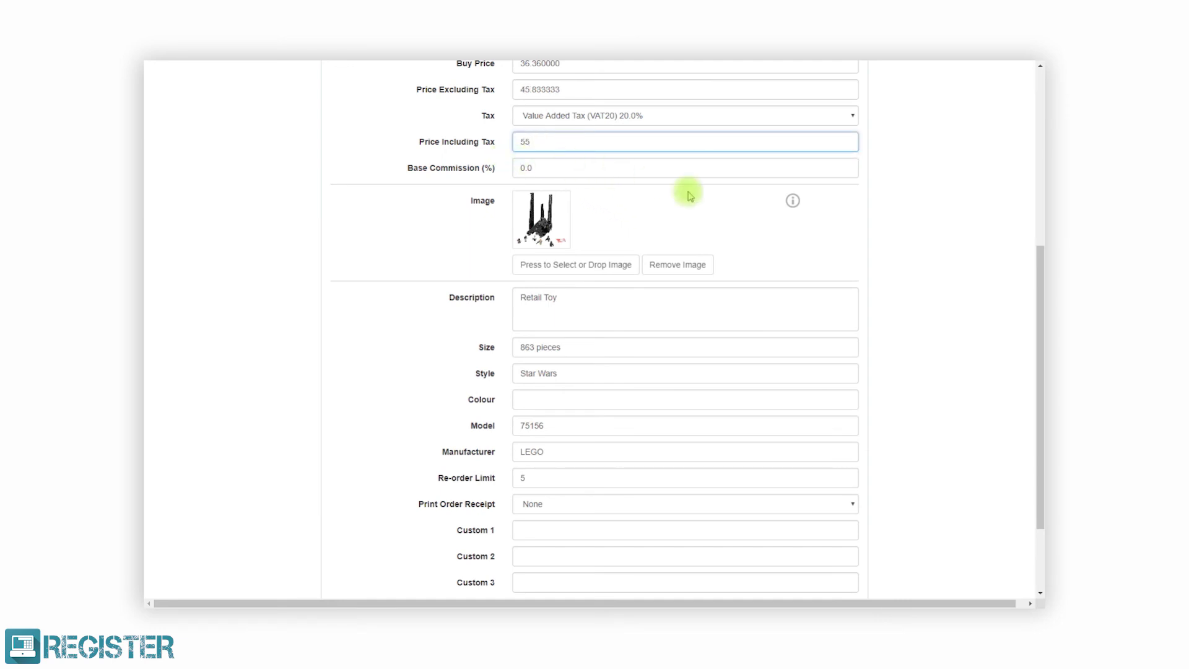
pyautogui.moveTo(1035, 281); pyautogui.dragTo(996, 345)
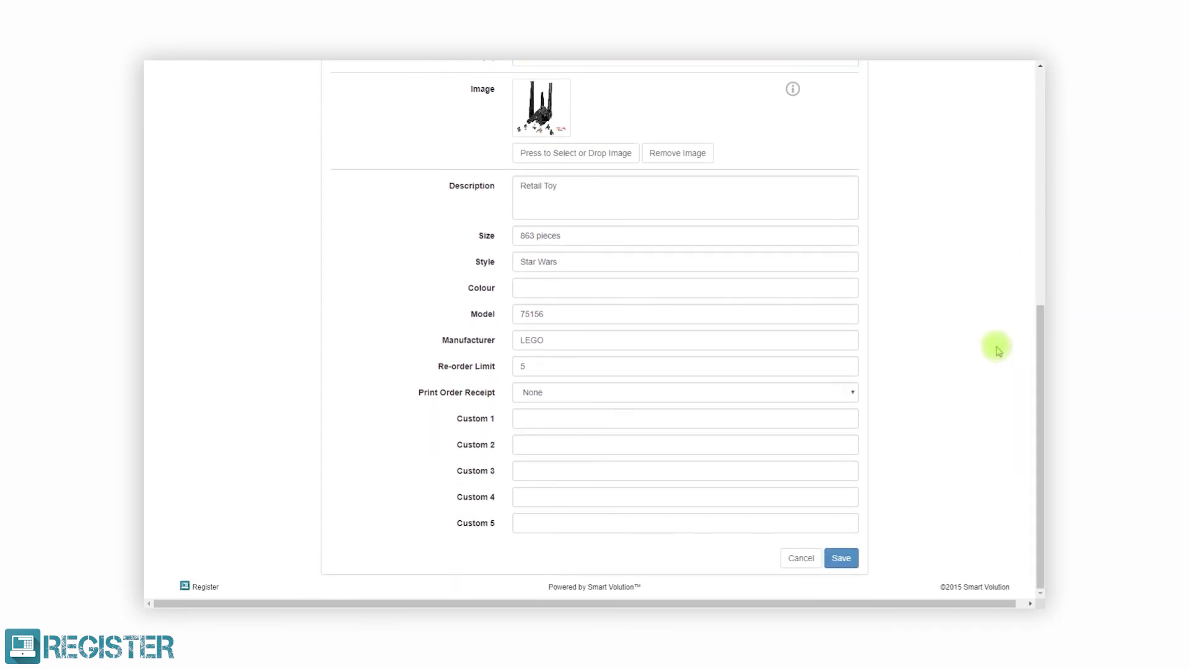
pyautogui.click(833, 559)
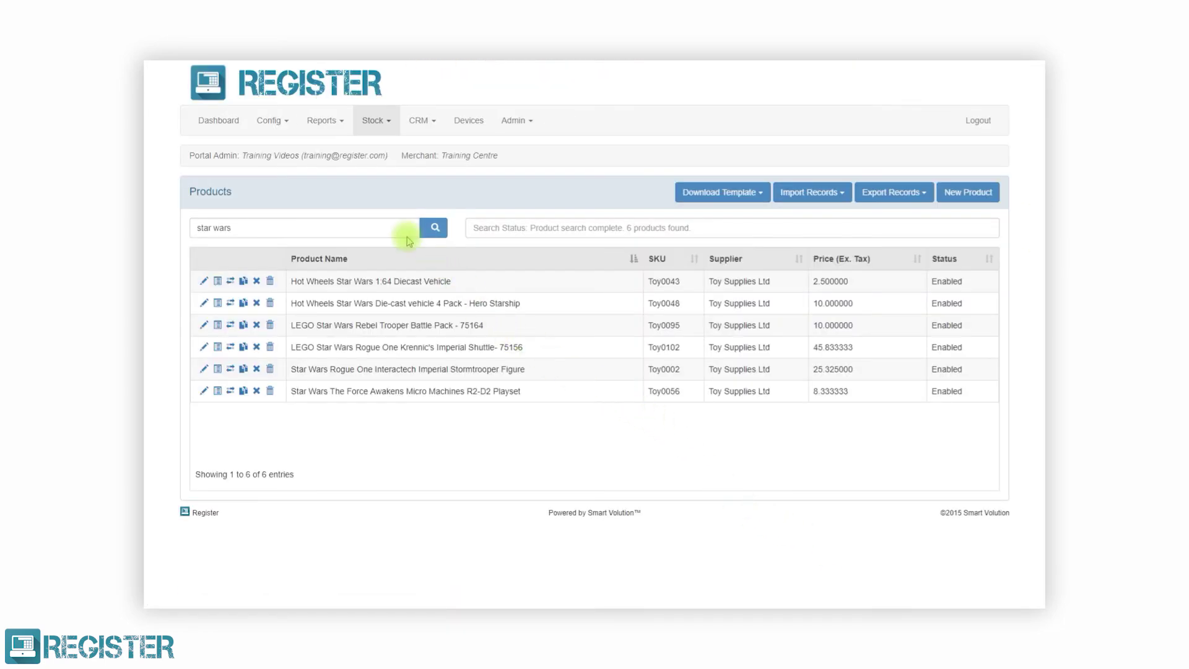
pyautogui.click(282, 123)
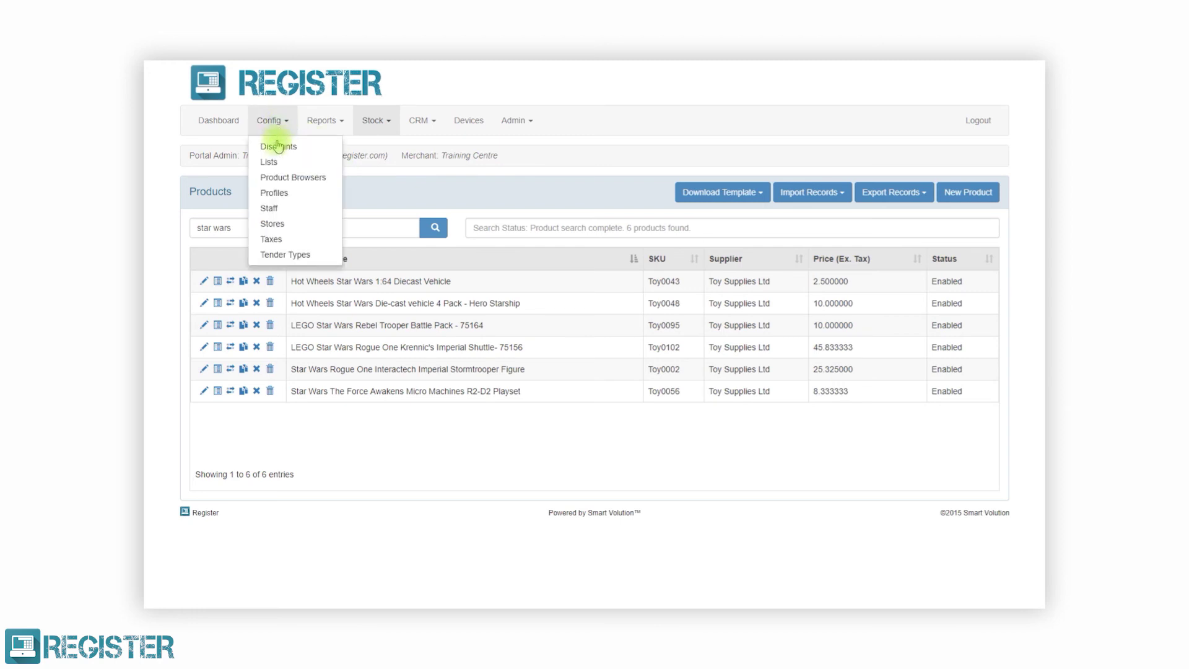
# Edit the Toys browser, search 'beanie', drag the Leona toy into the grid, and save
pyautogui.click(267, 176)
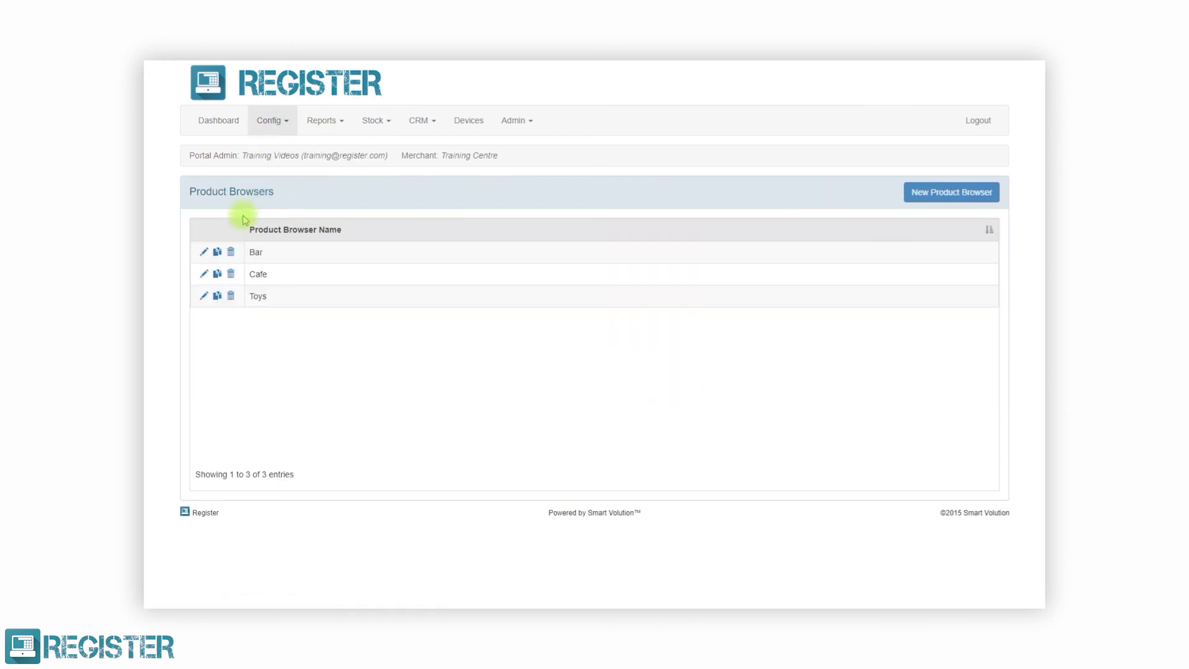
pyautogui.click(205, 296)
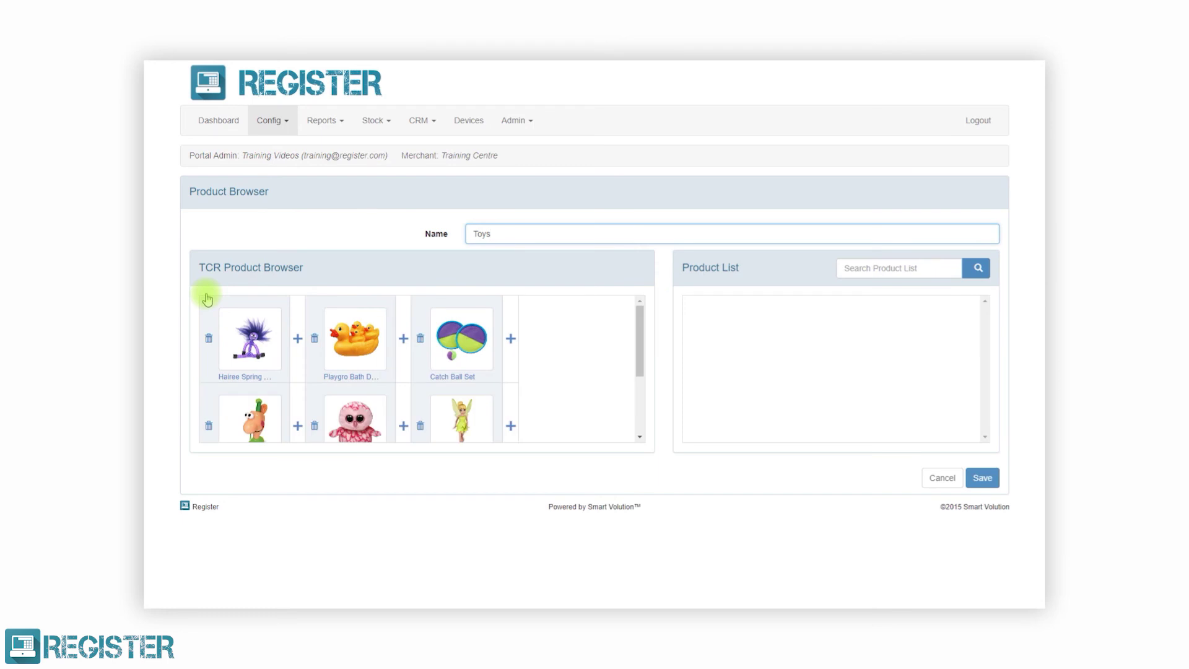
pyautogui.click(853, 271)
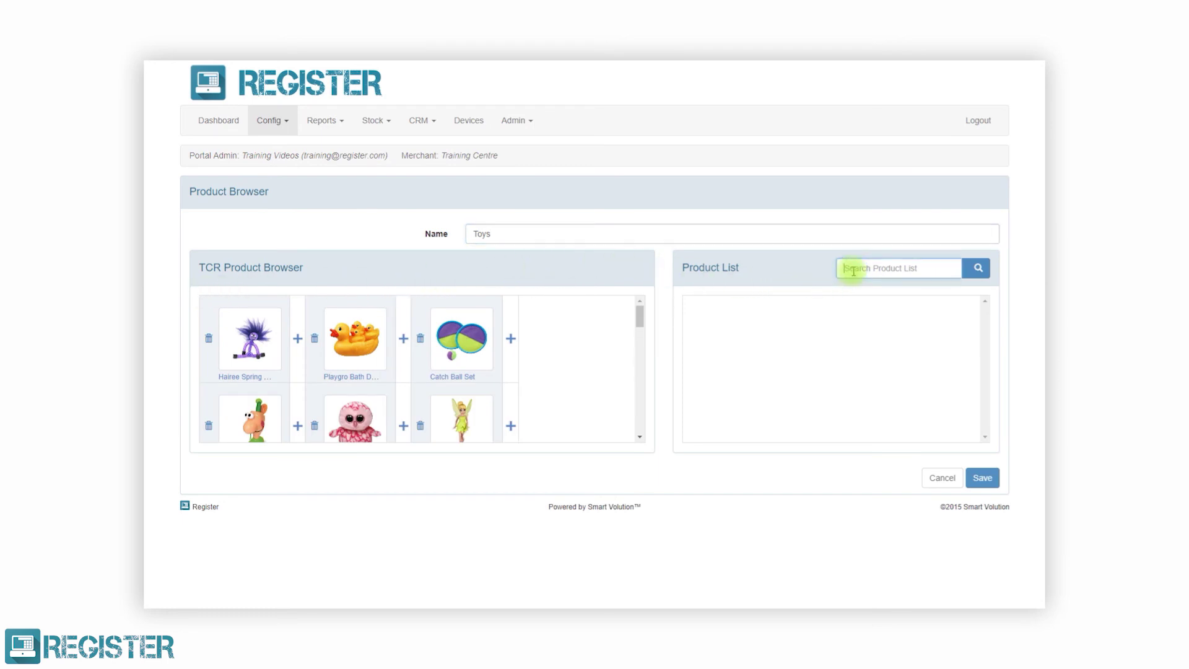
pyautogui.write('beanie')
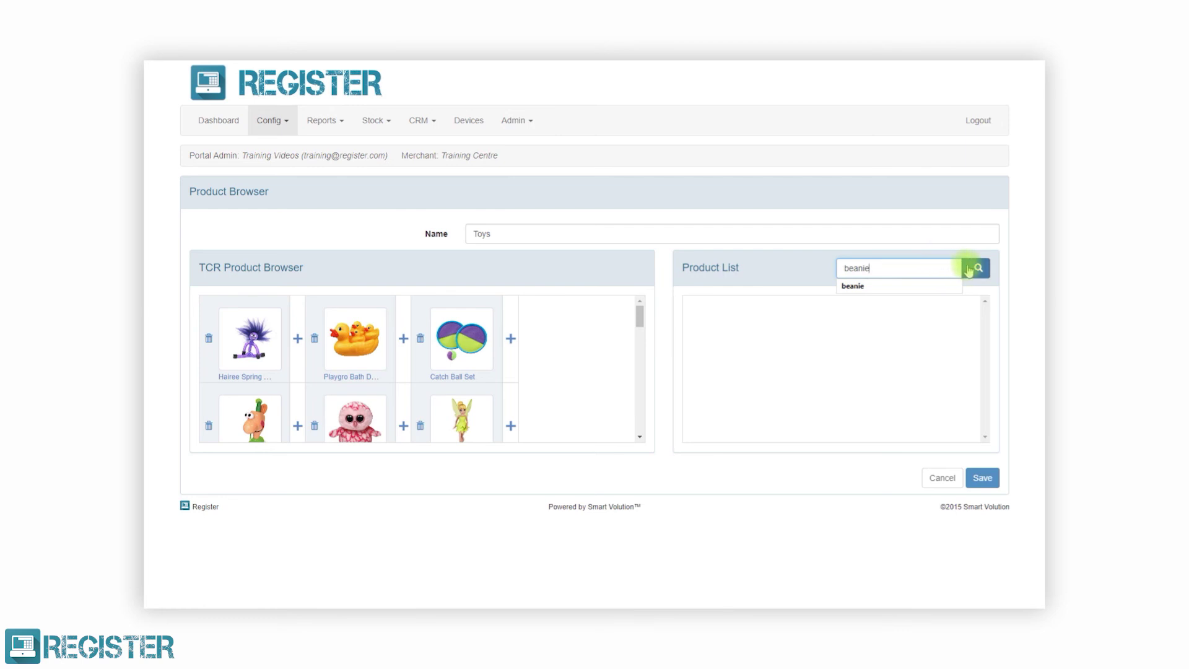
pyautogui.click(969, 271)
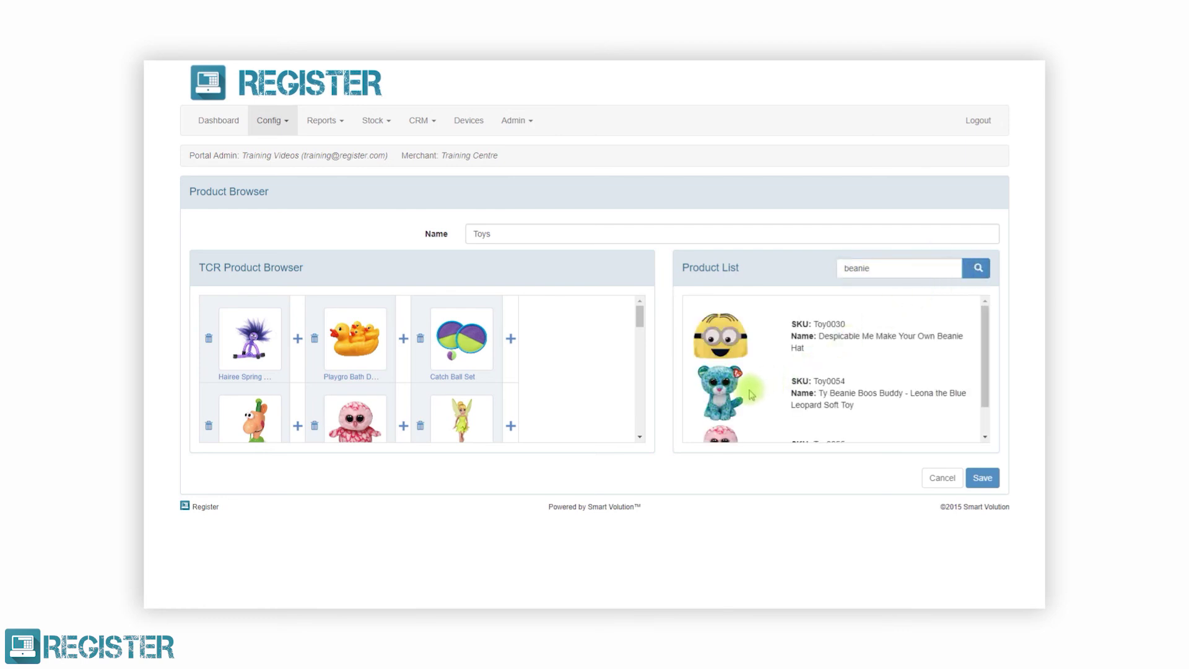
pyautogui.moveTo(738, 389); pyautogui.dragTo(407, 339)
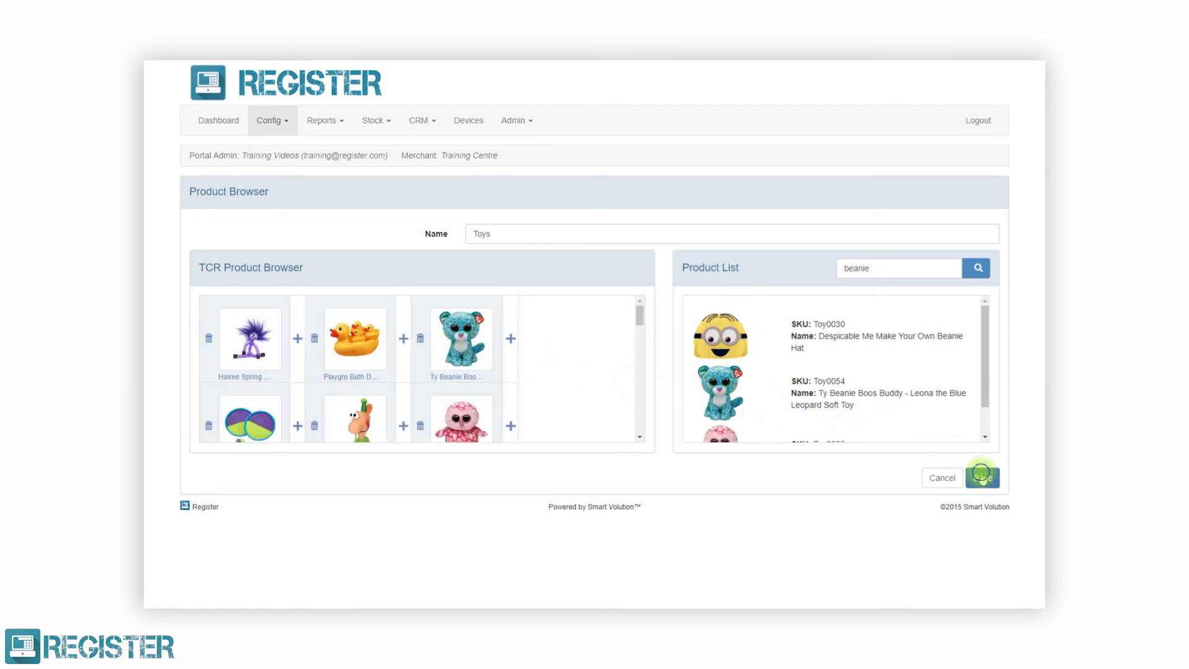
pyautogui.click(982, 477)
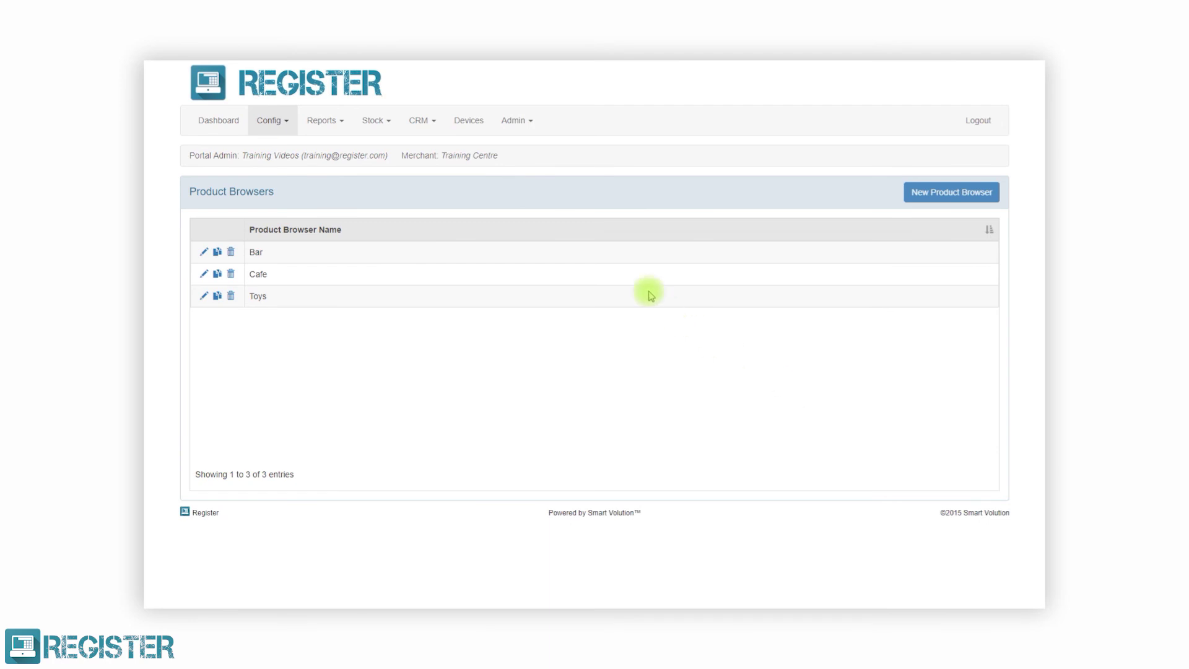
pyautogui.click(427, 126)
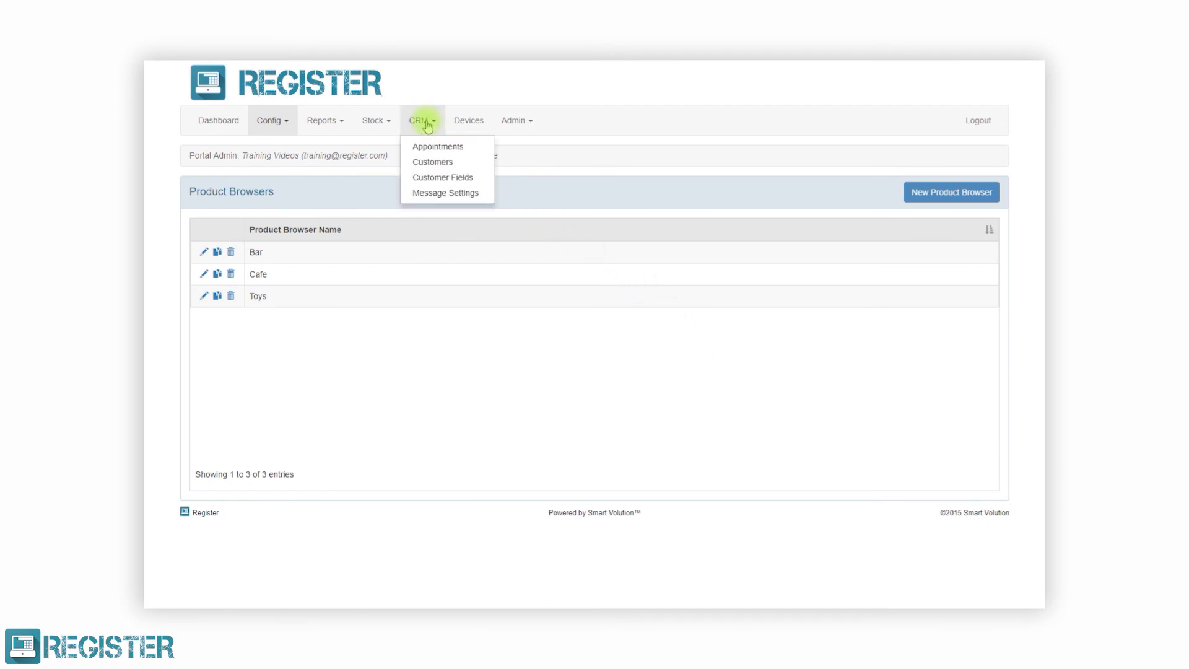
# In CRM > Customers, edit a customer, set Play Club Member to Yes, and save
pyautogui.click(415, 161)
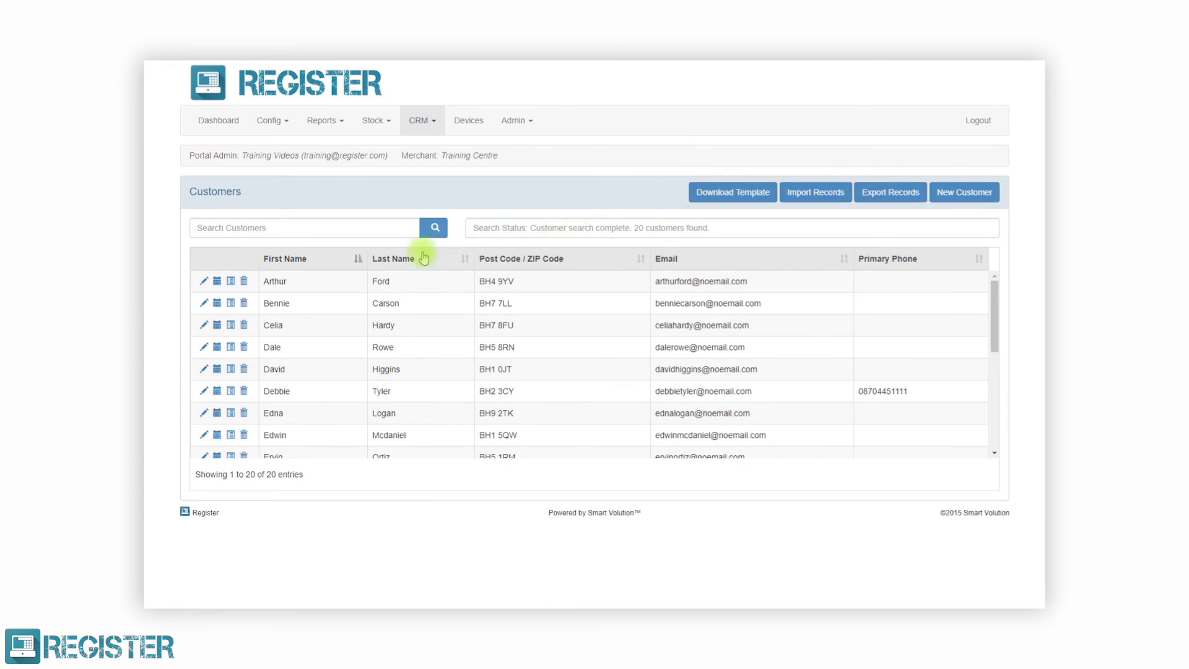
pyautogui.click(204, 391)
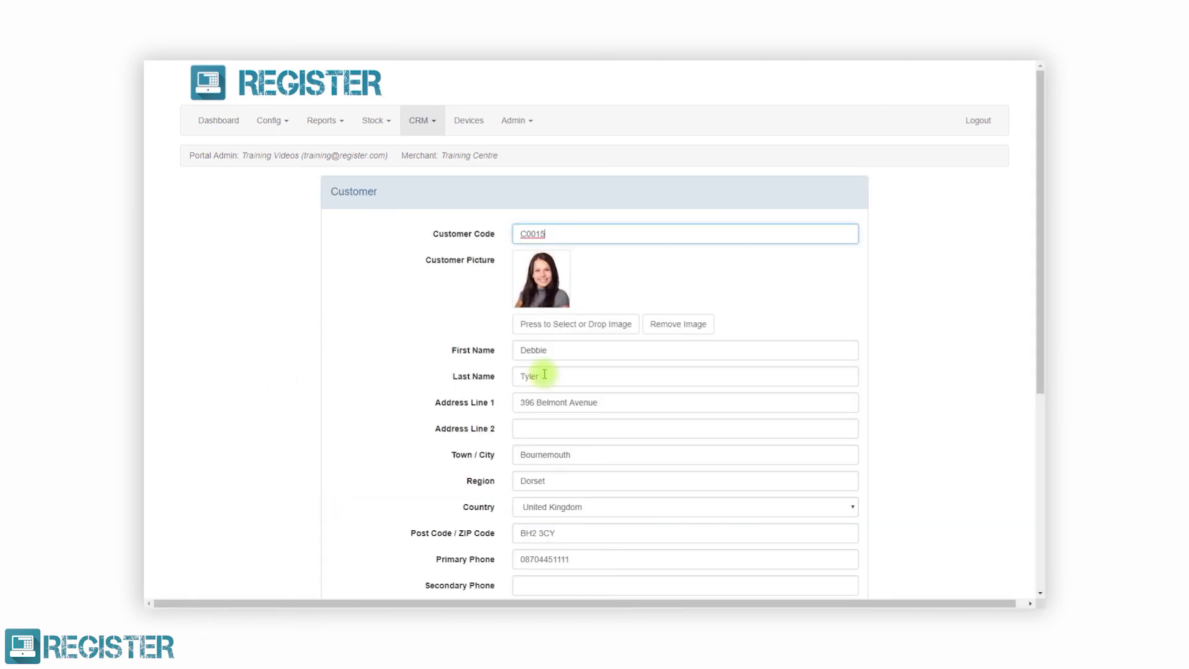
pyautogui.moveTo(1037, 288); pyautogui.dragTo(1014, 494)
pyautogui.click(768, 394)
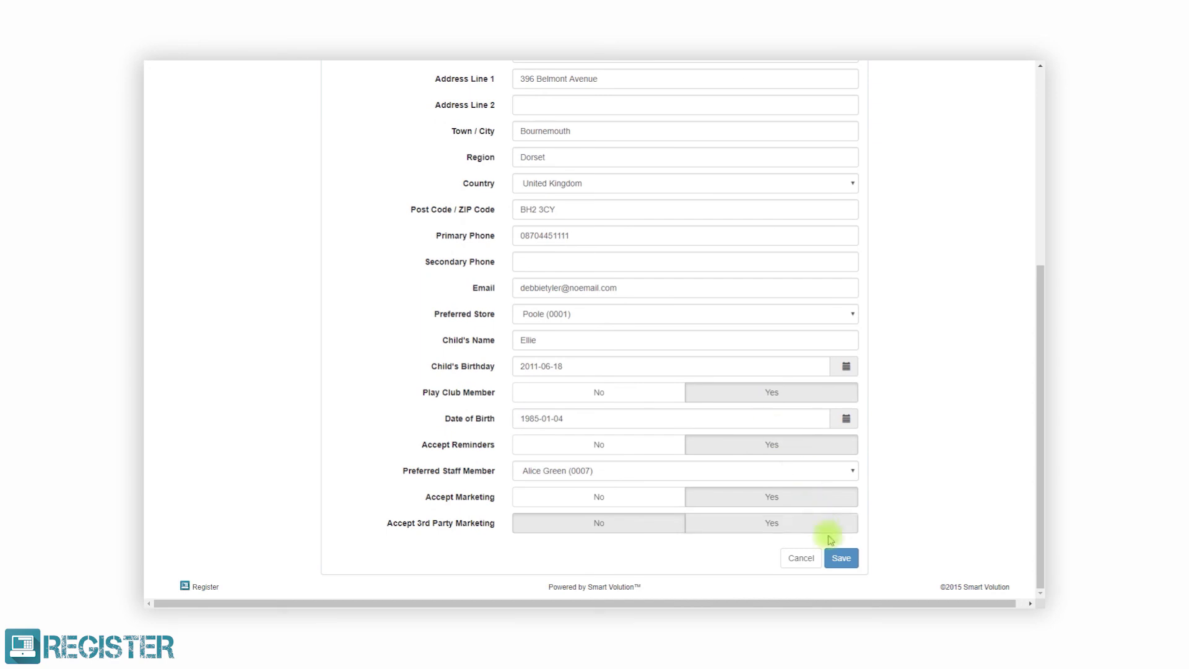
pyautogui.click(843, 560)
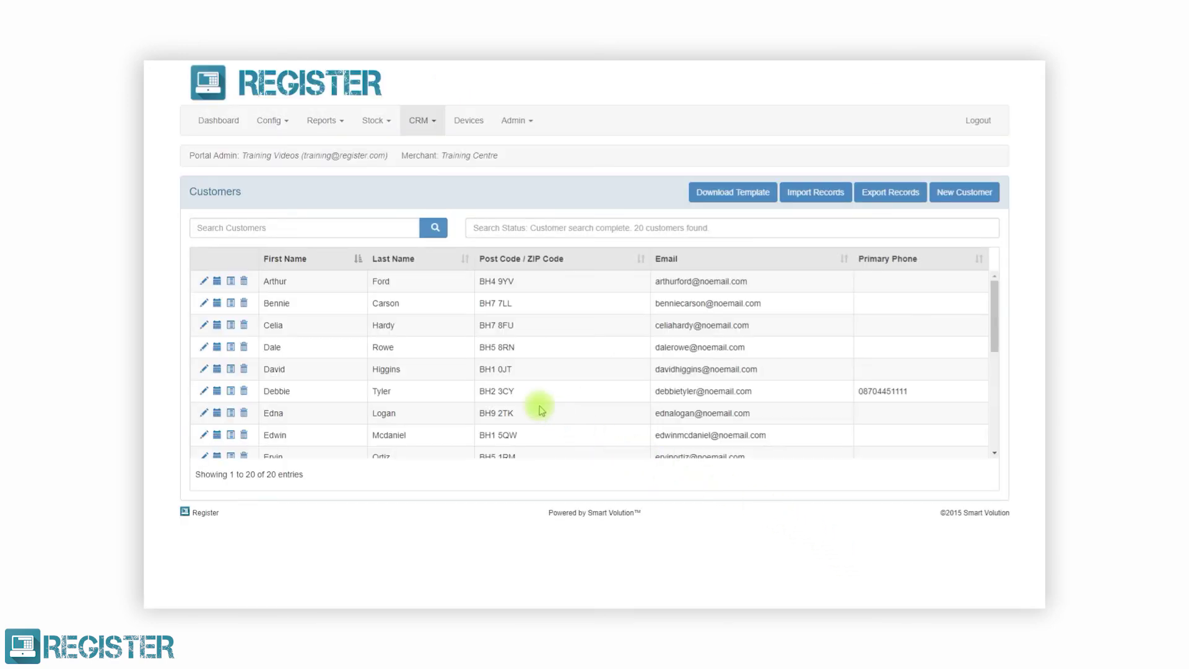
pyautogui.click(237, 127)
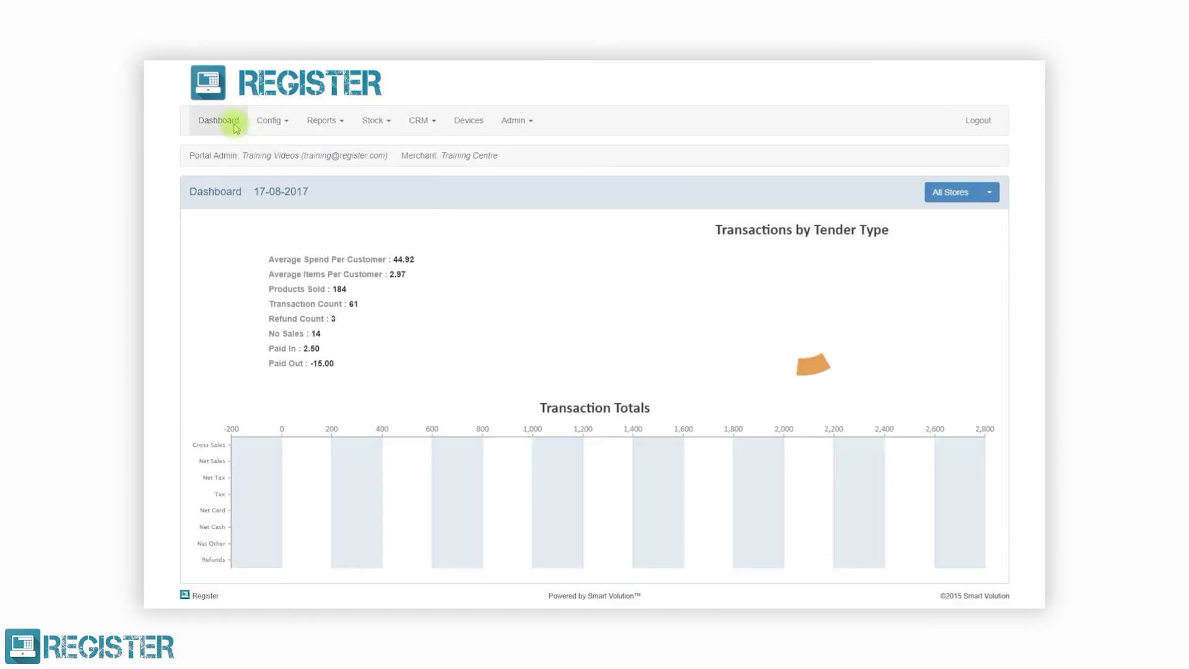